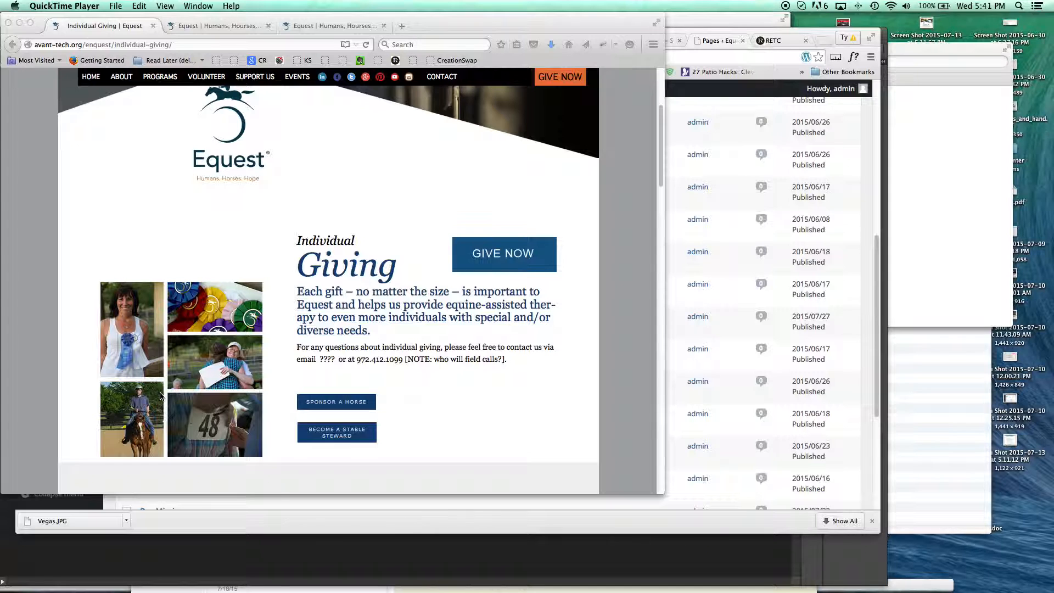
{"action": "left_click", "coordinate": [163, 302]}
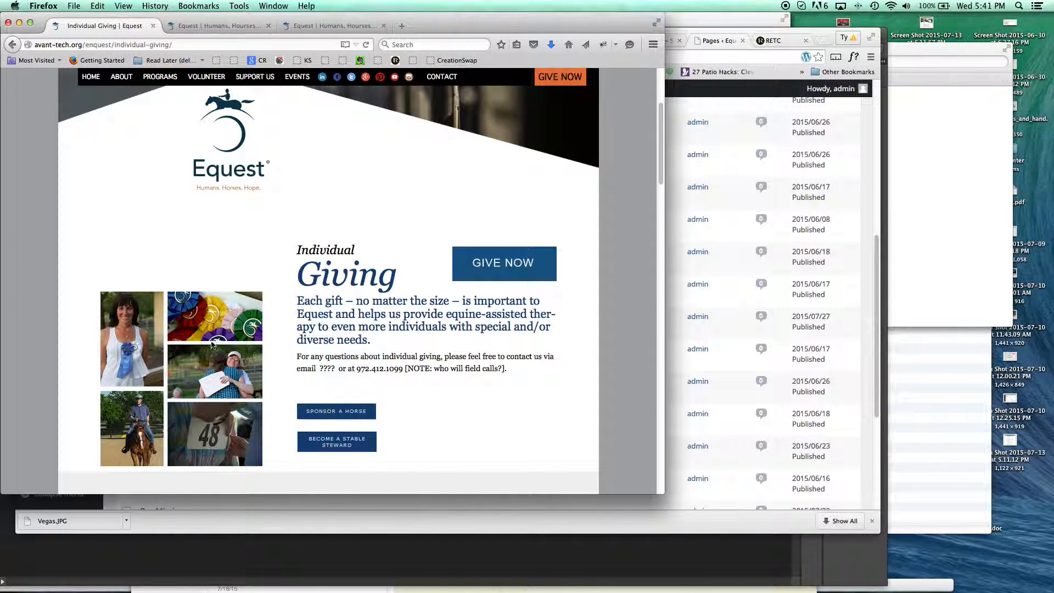
{"action": "right_click", "coordinate": [151, 317]}
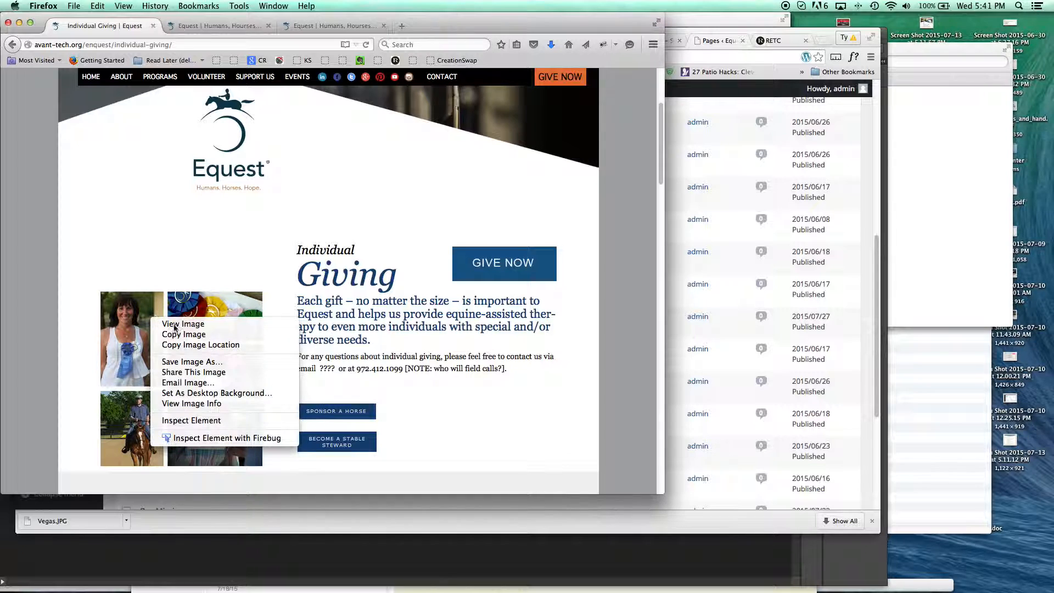
{"action": "left_click", "coordinate": [178, 361]}
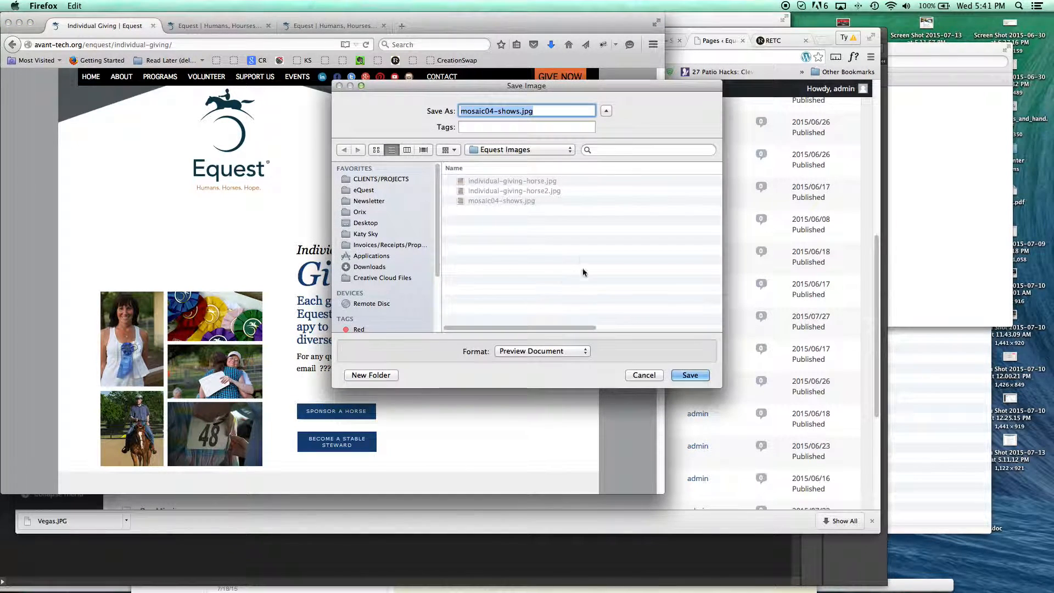
{"action": "left_click", "coordinate": [520, 112]}
{"action": "left_click", "coordinate": [492, 112]}
{"action": "left_click", "coordinate": [541, 112]}
{"action": "left_click", "coordinate": [684, 374]}
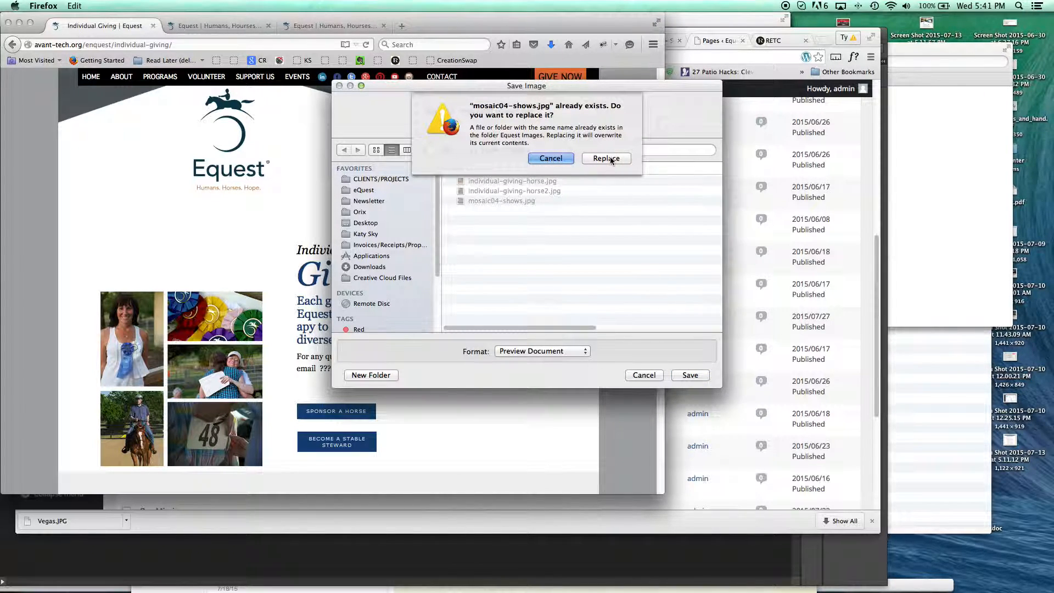
{"action": "key", "text": "Escape"}
{"action": "left_click", "coordinate": [645, 375]}
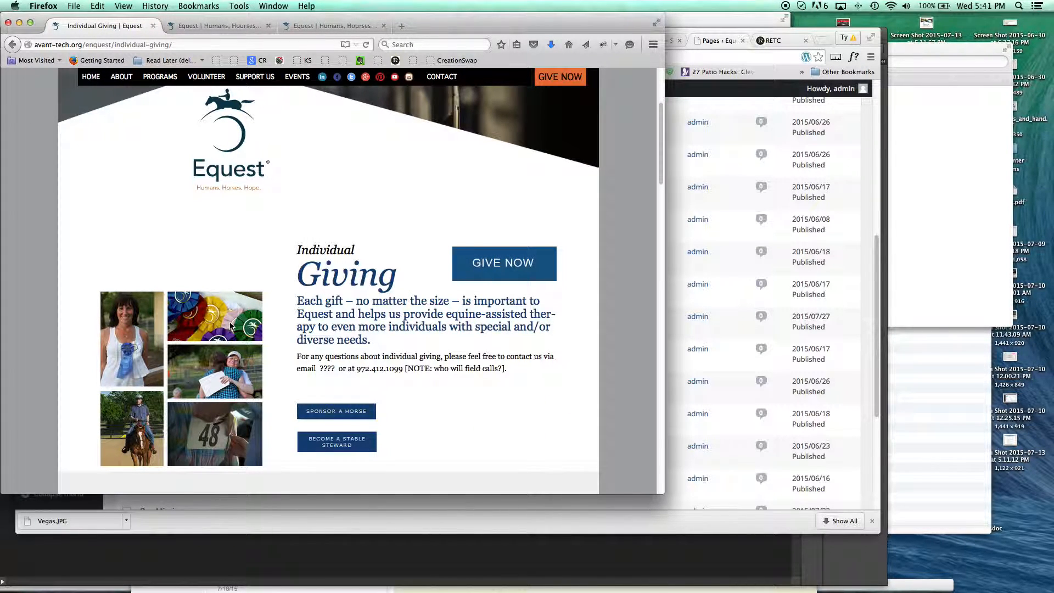
- Save the photo mosaic from the Individual Giving page as mosaic04-shows.jpg in the Equest Images folder, replacing the existing file
{"action": "right_click", "coordinate": [230, 326]}
{"action": "left_click", "coordinate": [258, 369]}
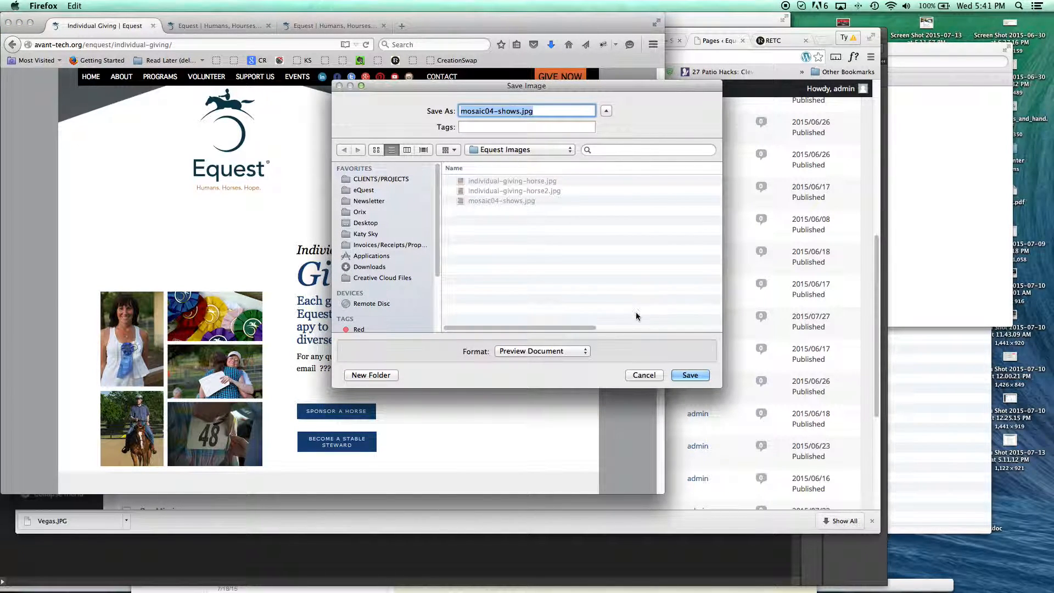
{"action": "left_click", "coordinate": [690, 374]}
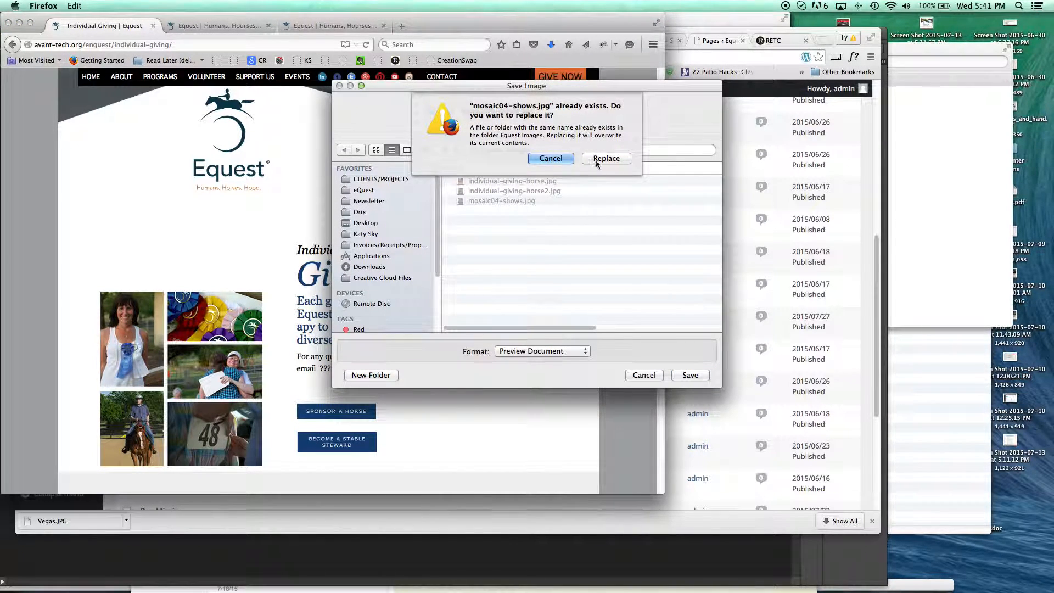
{"action": "left_click", "coordinate": [607, 159]}
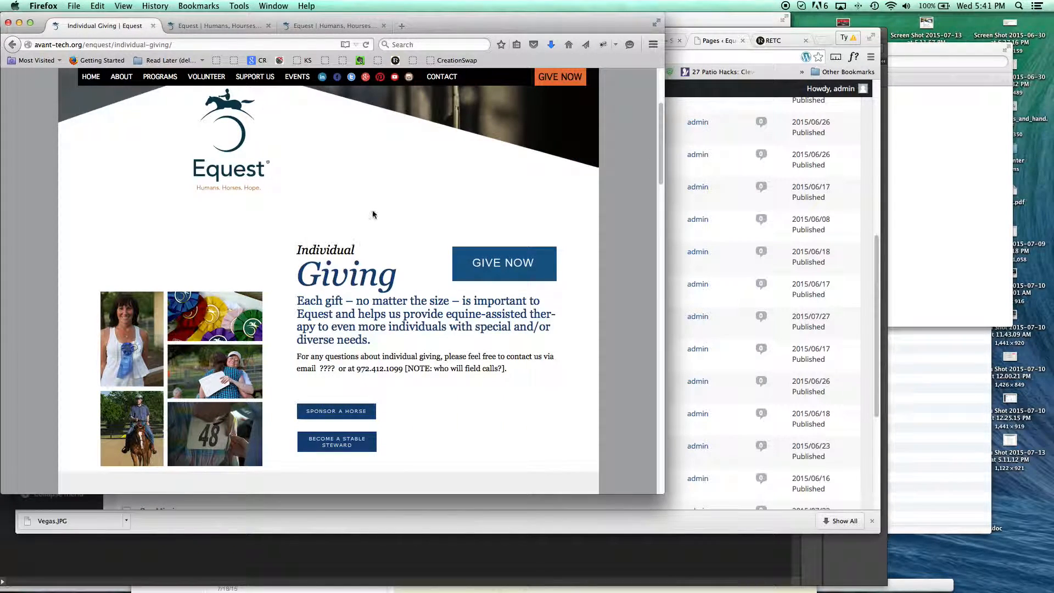
- Switch to Photoshop and close the old edited mosaic04-shows.jpg document, discarding its changes
{"action": "mouse_move", "coordinate": [367, 590]}
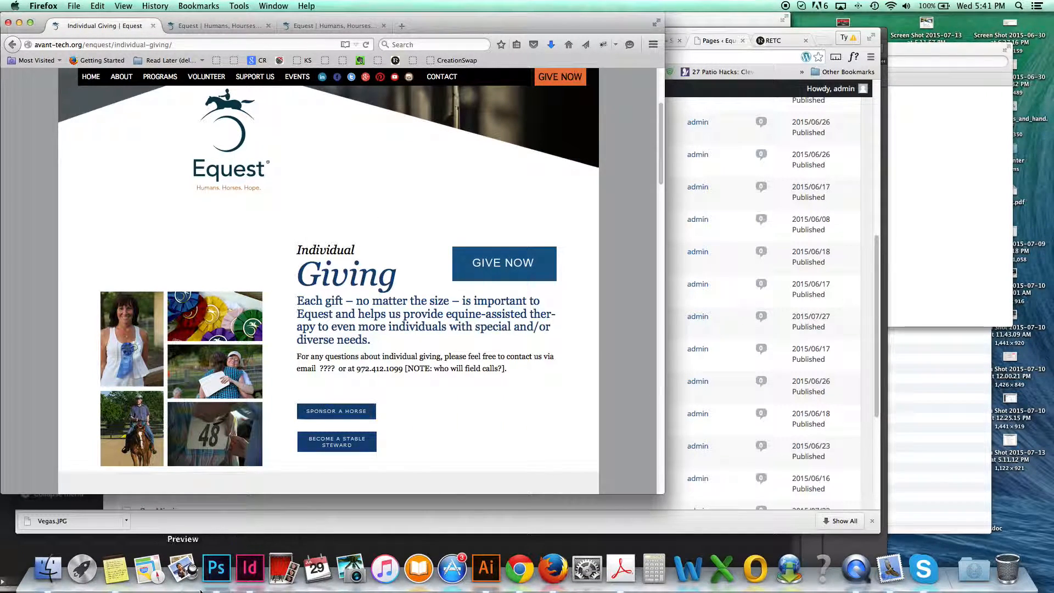
{"action": "left_click", "coordinate": [216, 569]}
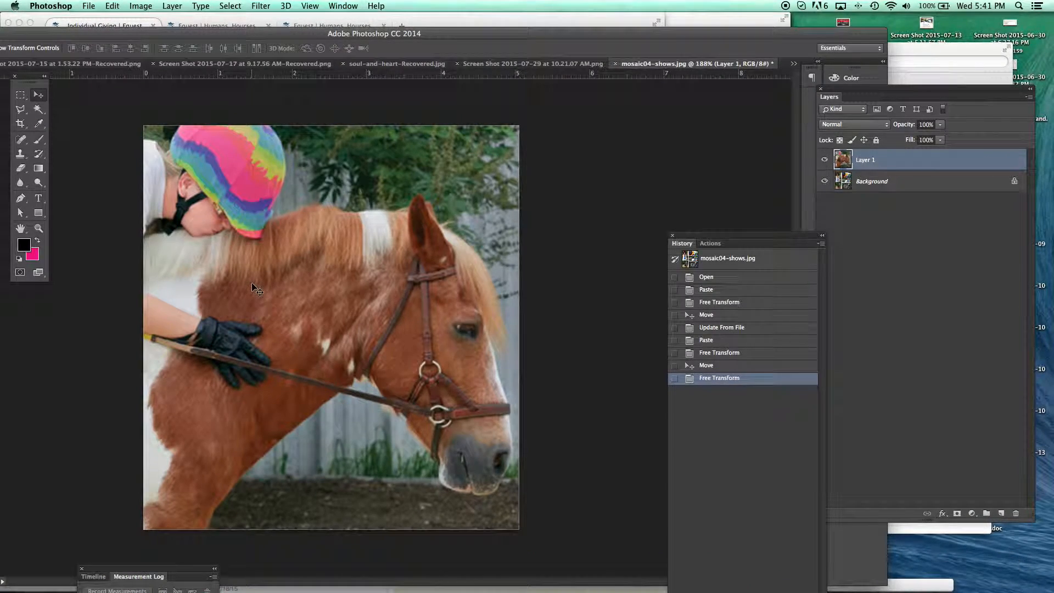
{"action": "key", "text": "super+w"}
{"action": "left_click", "coordinate": [487, 208]}
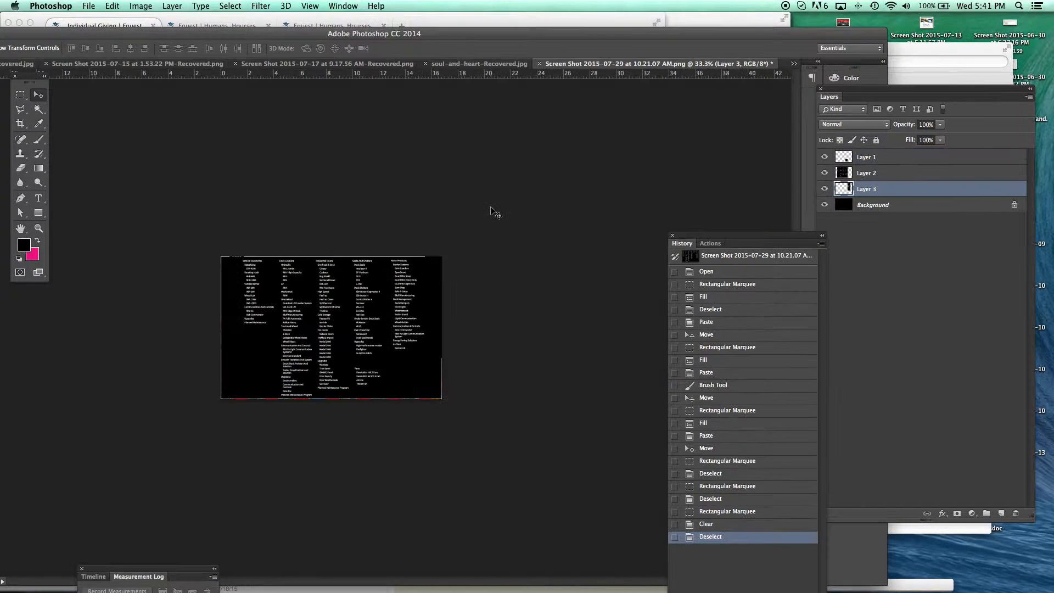
- Open mosaic04-shows.jpg from the Equest Images folder on the Desktop
{"action": "key", "text": "super+o"}
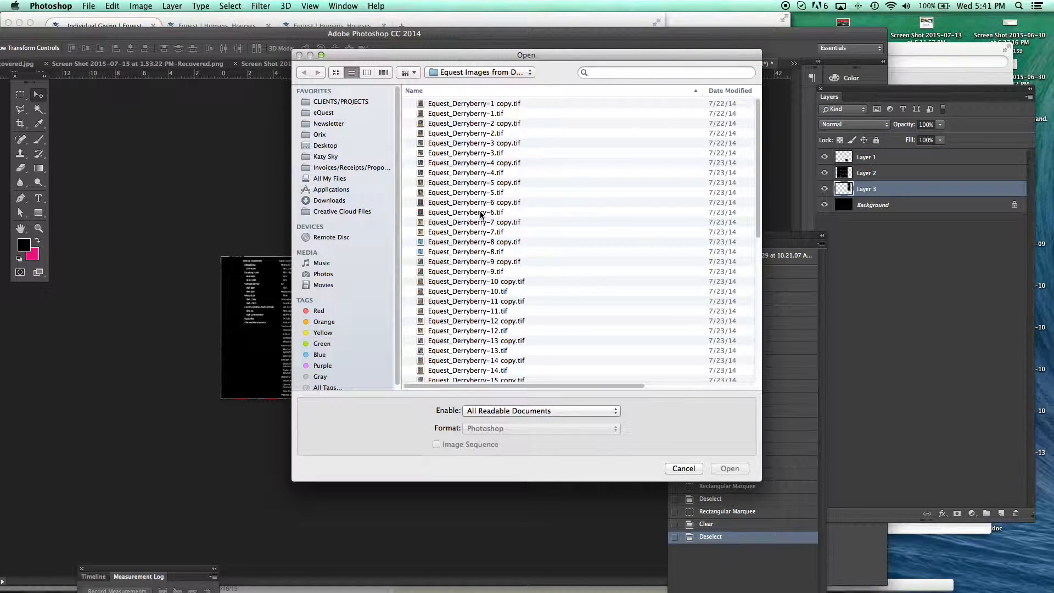
{"action": "left_click", "coordinate": [326, 146]}
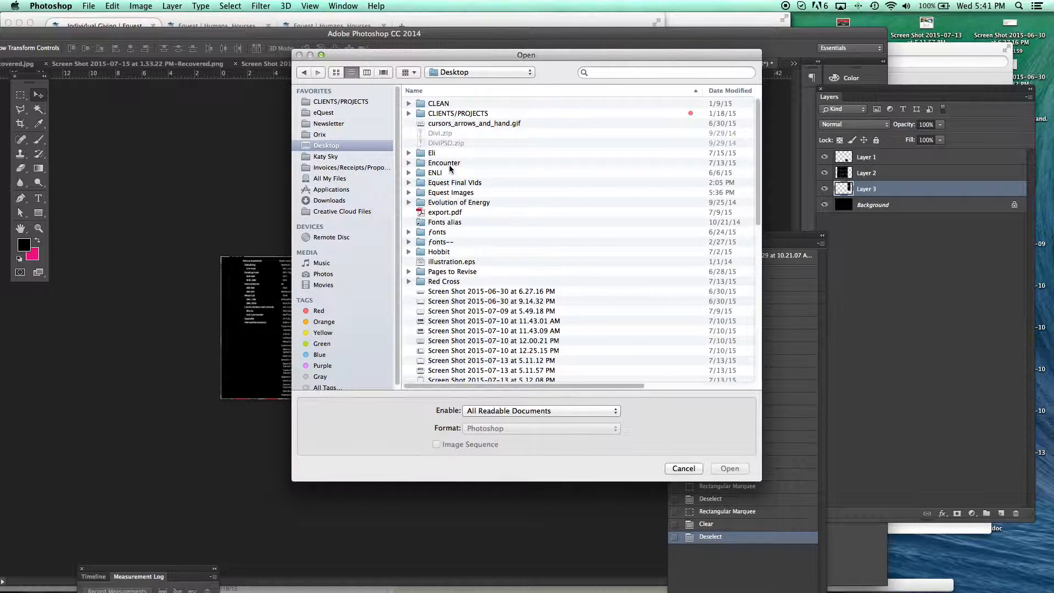
{"action": "left_click", "coordinate": [449, 192]}
{"action": "double_click", "coordinate": [448, 192]}
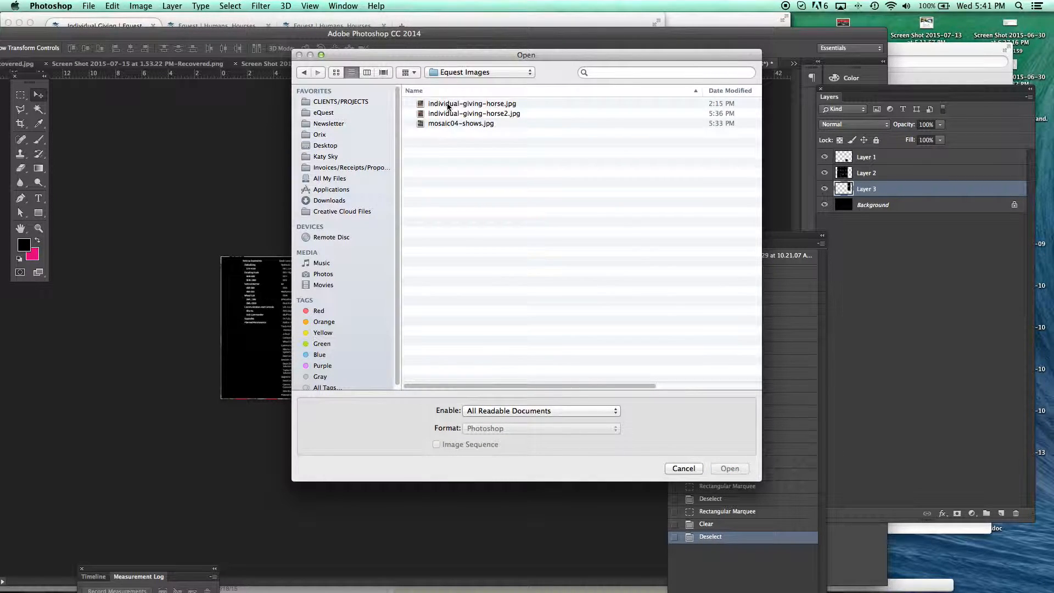
{"action": "left_click", "coordinate": [453, 124]}
{"action": "left_click", "coordinate": [728, 468]}
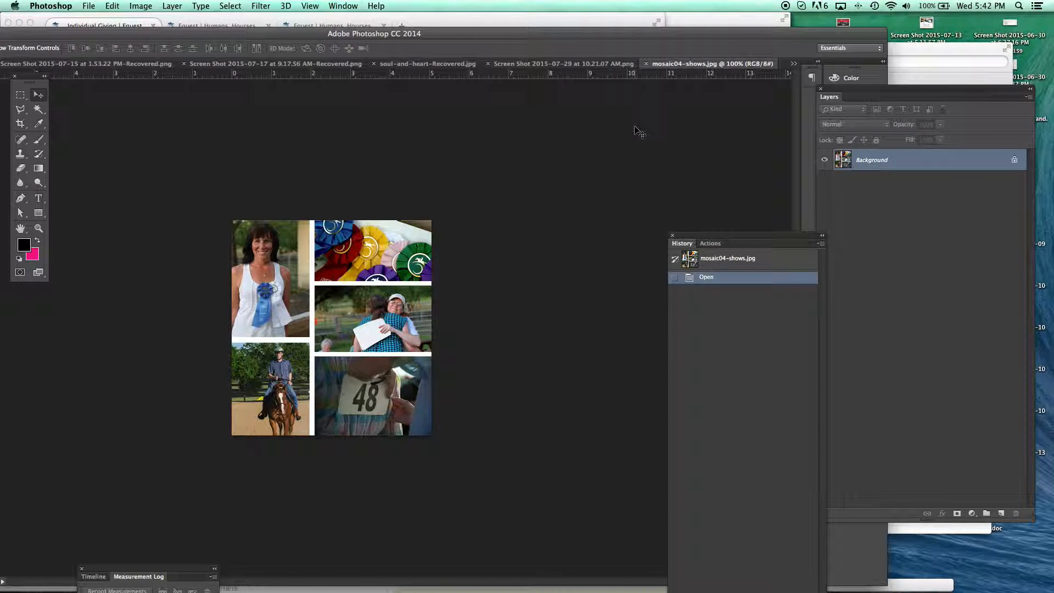
- Open the horse-and-rider photo from the Equest Images from Derryberry folder inside eQuest's Images from Client
{"action": "key", "text": "super+o"}
{"action": "left_click", "coordinate": [483, 104]}
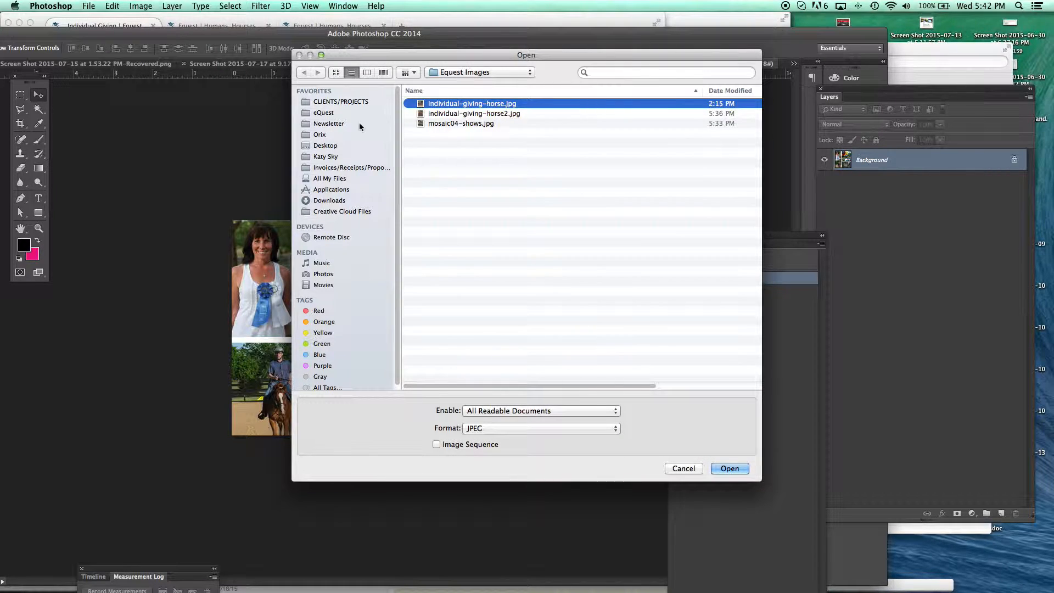
{"action": "left_click", "coordinate": [343, 113]}
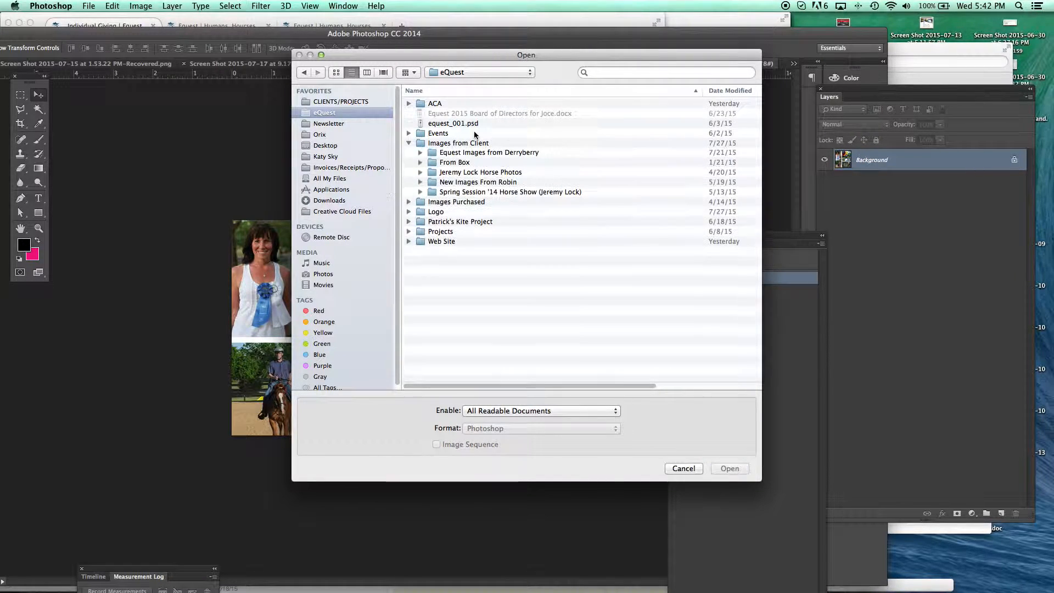
{"action": "double_click", "coordinate": [455, 153]}
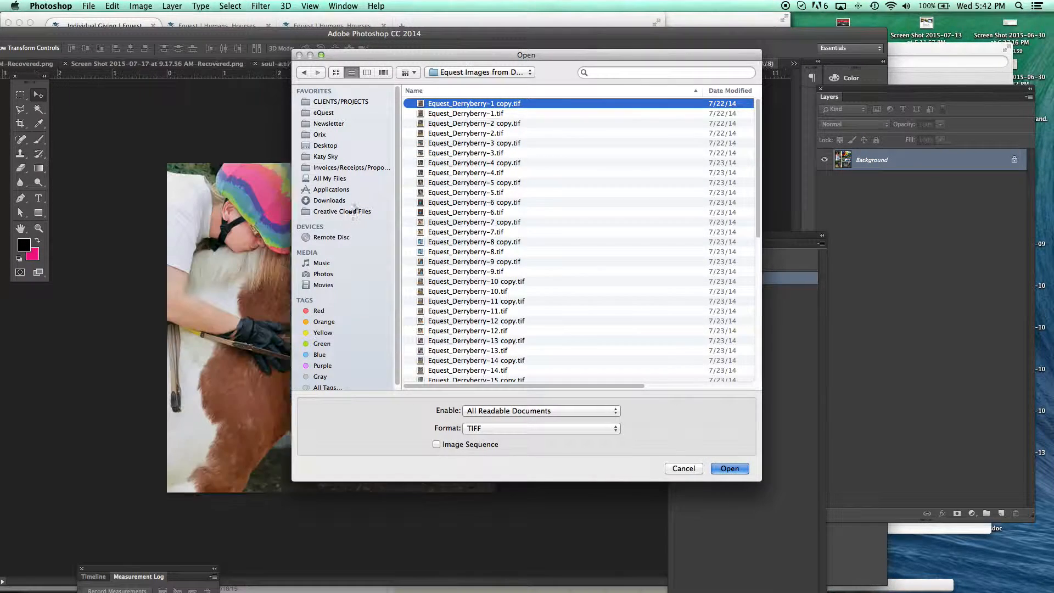
- Copy the entire horse-and-rider photo, close its document and paste the copy into mosaic04-shows.jpg as a new layer
{"action": "key", "text": "super+a"}
{"action": "key", "text": "super+w"}
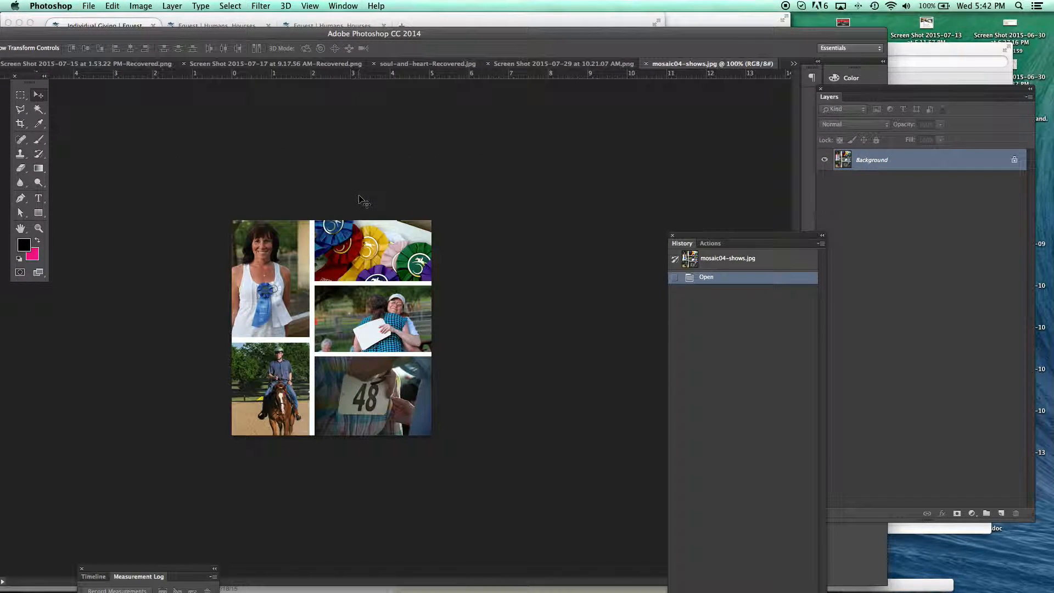
{"action": "key", "text": "super+v"}
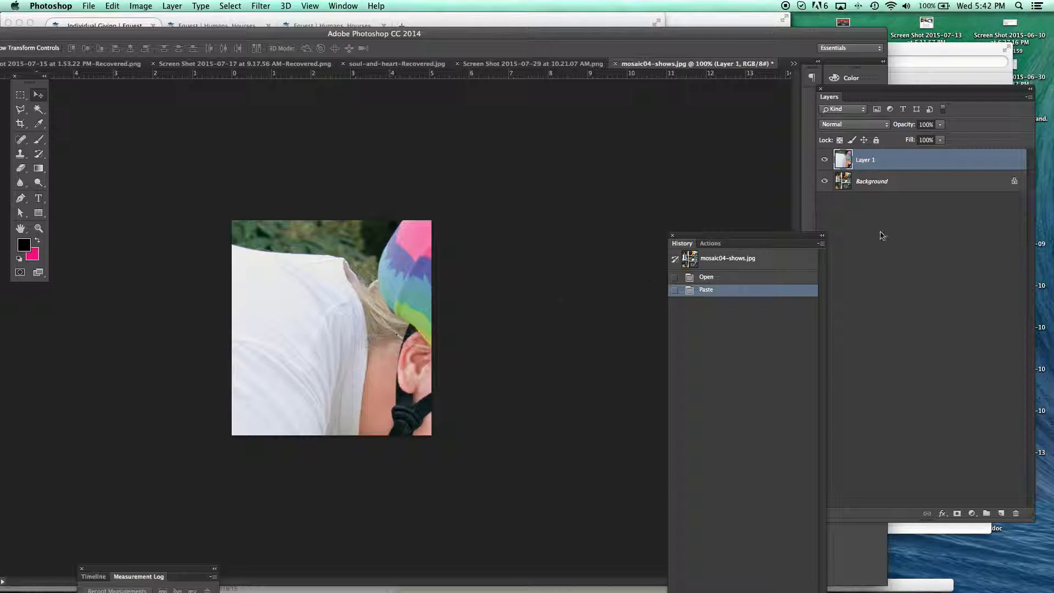
- Hide and show Layer 1 to compare the pasted photo with the original mosaic beneath it
{"action": "left_click", "coordinate": [879, 159]}
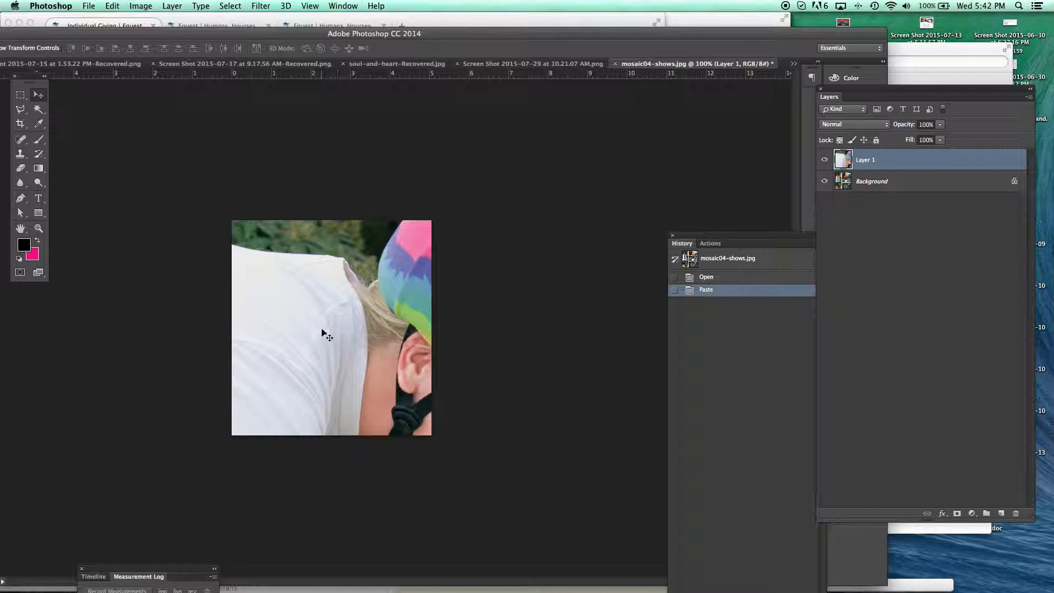
{"action": "left_click_drag", "start_coordinate": [928, 102], "coordinate": [641, 127]}
{"action": "left_click", "coordinate": [539, 185]}
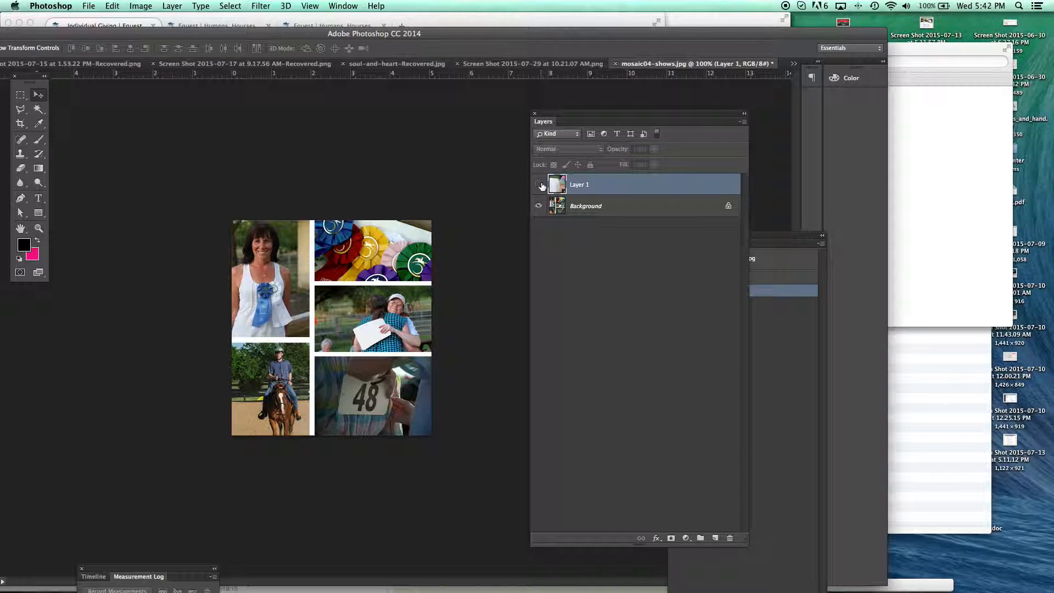
{"action": "left_click", "coordinate": [539, 185]}
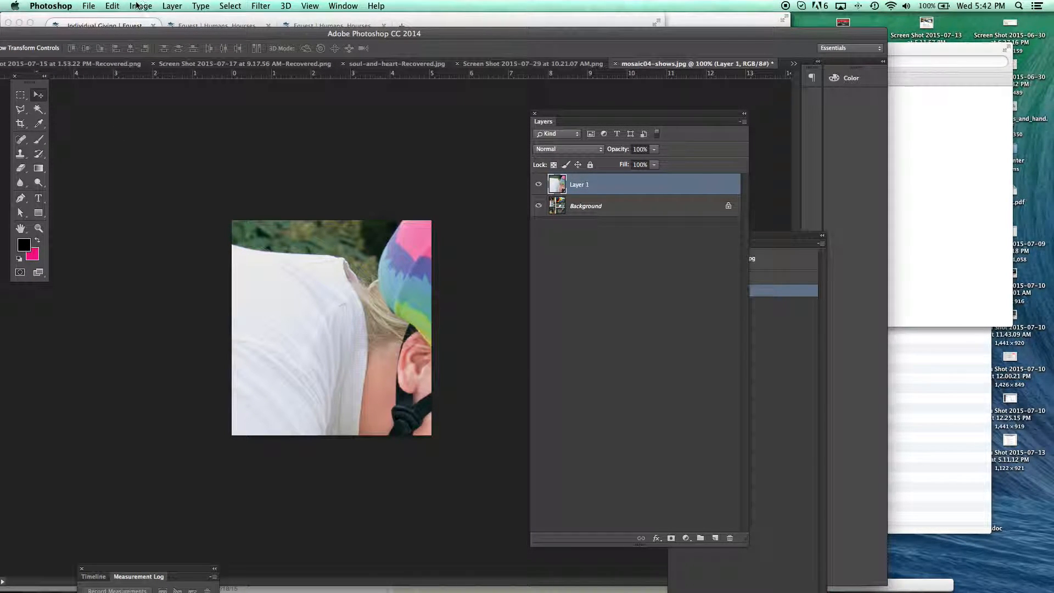
- Scale the pasted photo down with Free Transform so it just covers the mosaic's canvas, and commit the transformation
{"action": "left_click", "coordinate": [113, 6]}
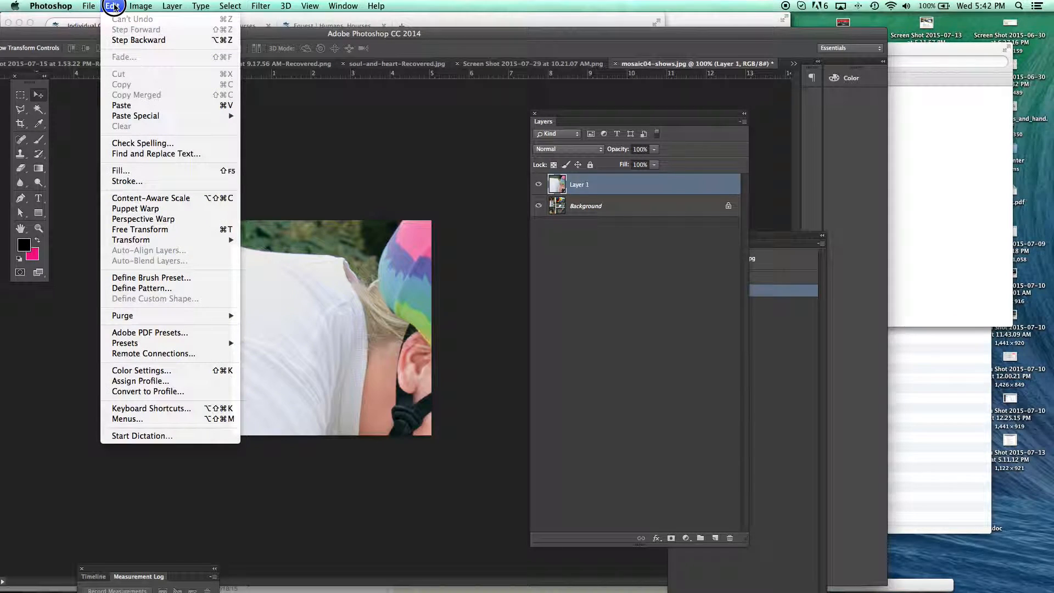
{"action": "left_click", "coordinate": [180, 231]}
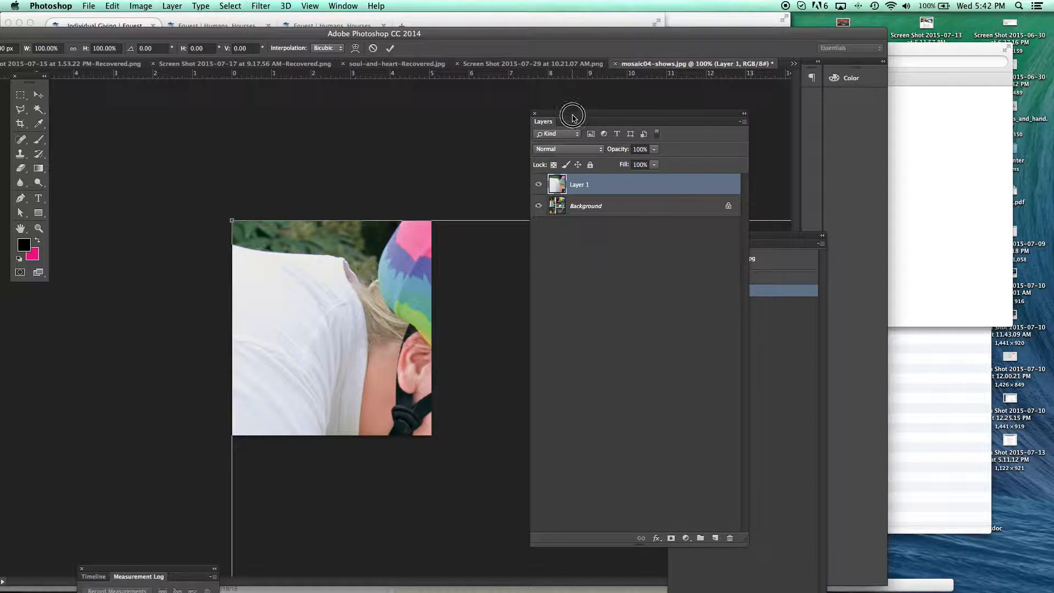
{"action": "left_click_drag", "start_coordinate": [574, 121], "coordinate": [896, 124]}
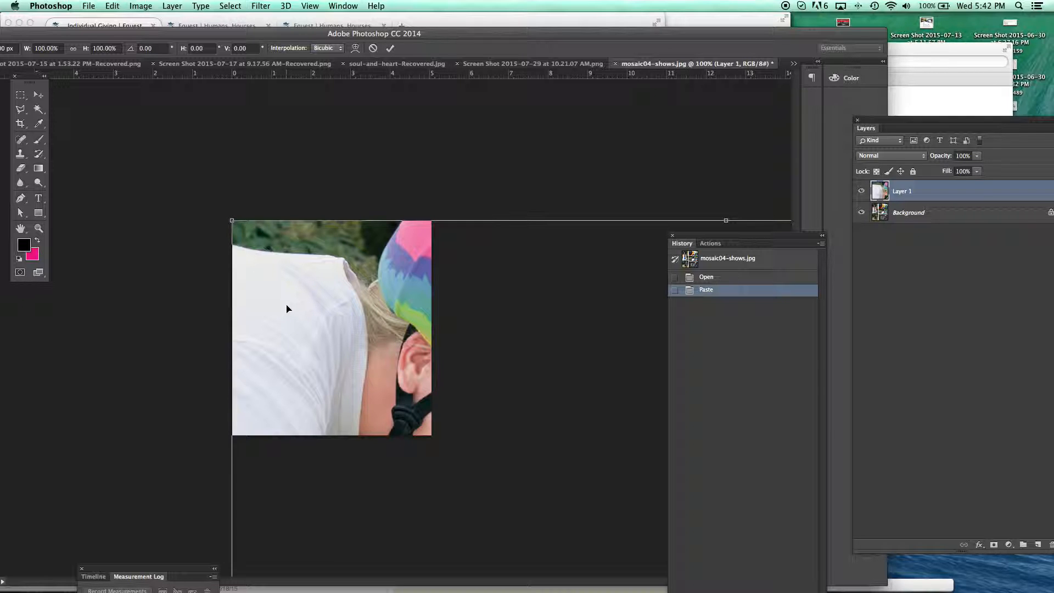
{"action": "key", "text": "super+0"}
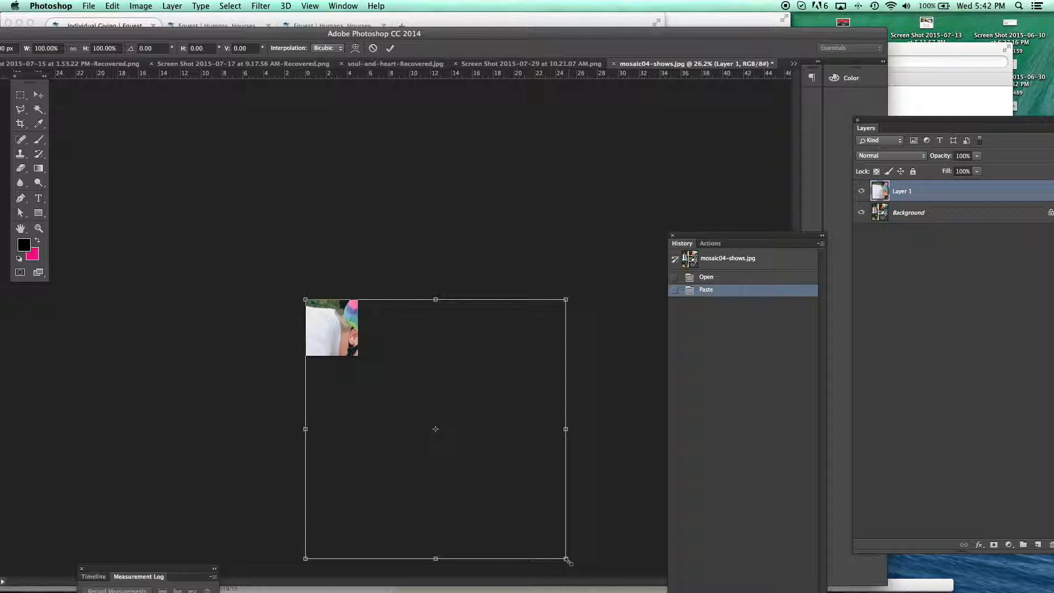
{"action": "left_click_drag", "start_coordinate": [568, 560], "coordinate": [510, 431]}
{"action": "key", "text": "super+z"}
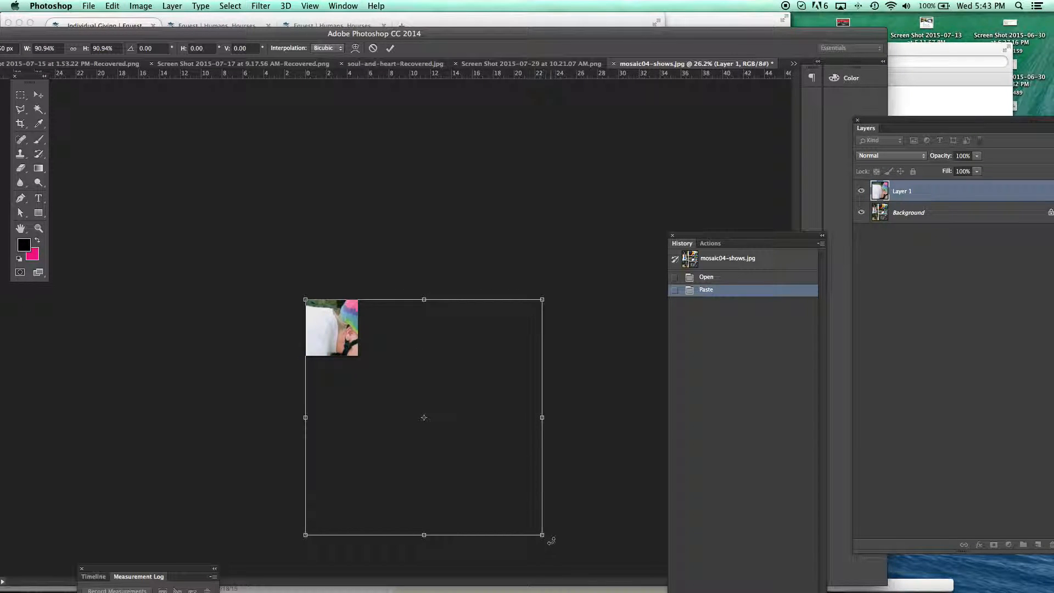
{"action": "left_click_drag", "start_coordinate": [542, 537], "coordinate": [349, 376]}
{"action": "key", "text": "Return"}
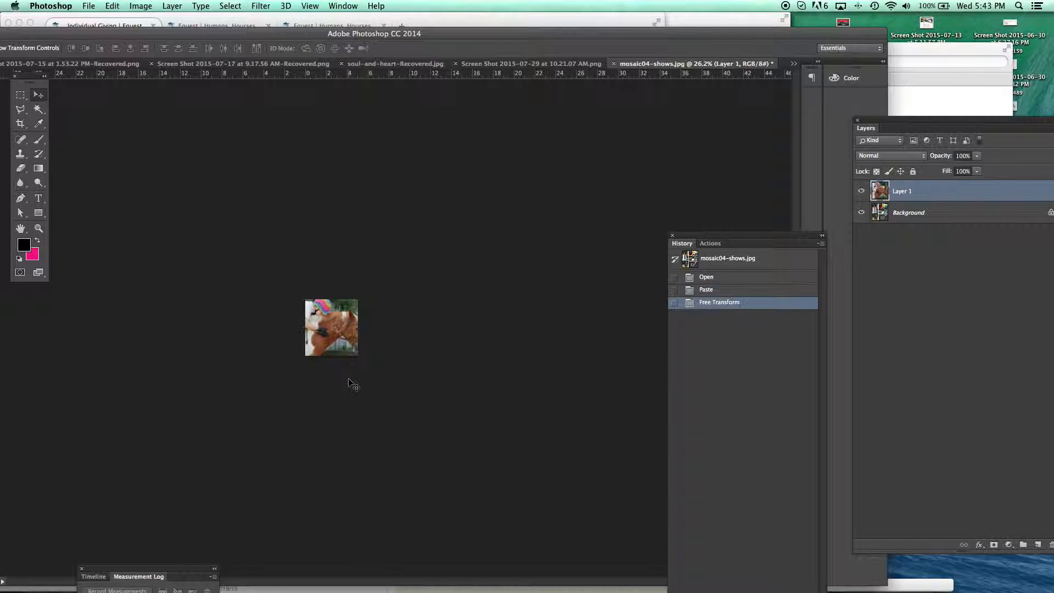
- Move the horse photo left within the canvas at 100% view so the horse's whole head is in frame
{"action": "key", "text": "super+0"}
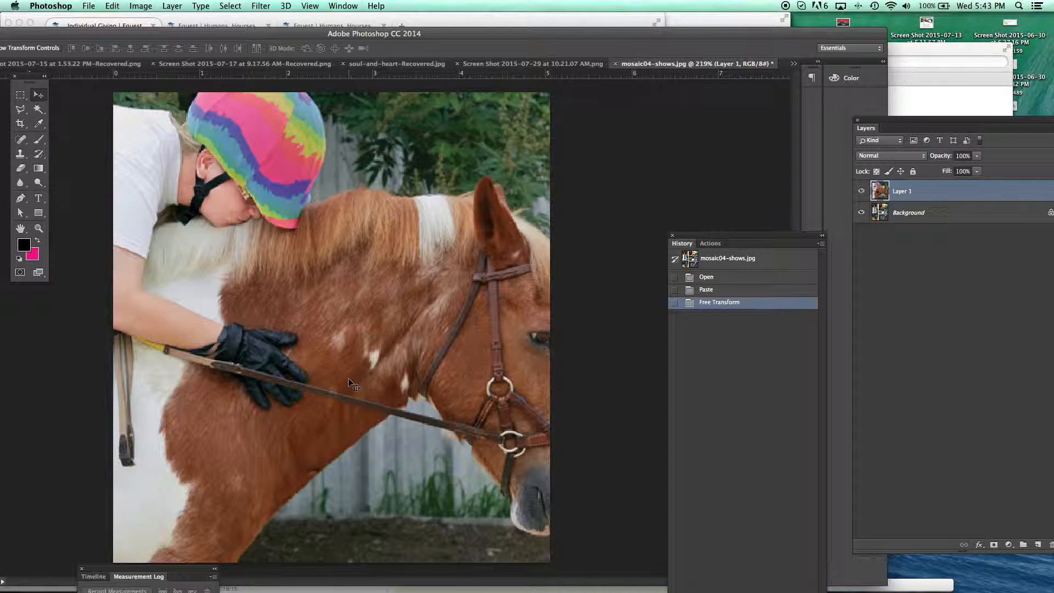
{"action": "key", "text": "z"}
{"action": "left_click", "coordinate": [360, 343], "text": "alt"}
{"action": "left_click", "coordinate": [360, 330], "text": "alt"}
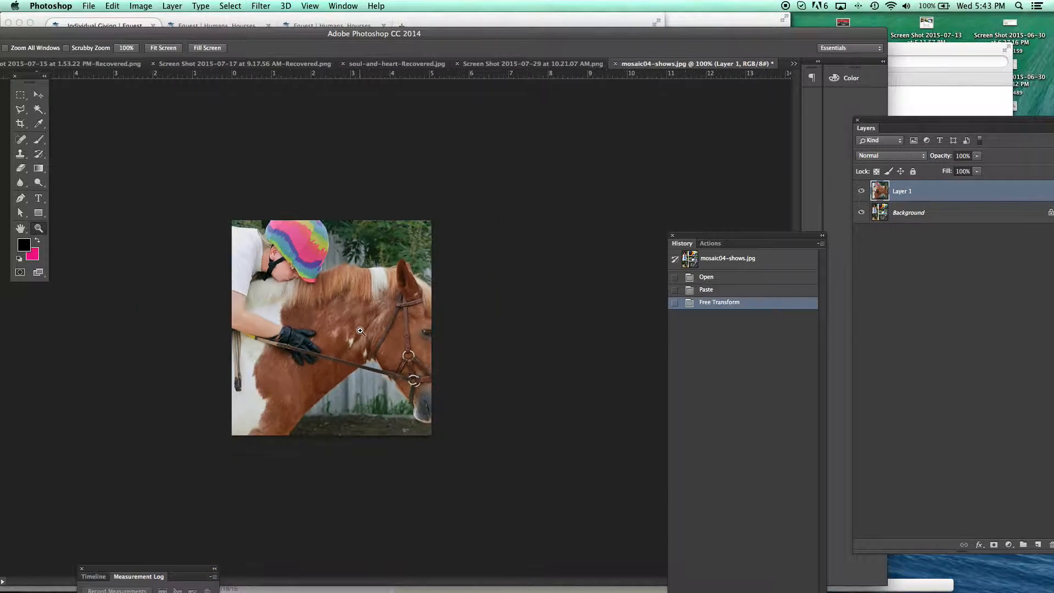
{"action": "key", "text": "v"}
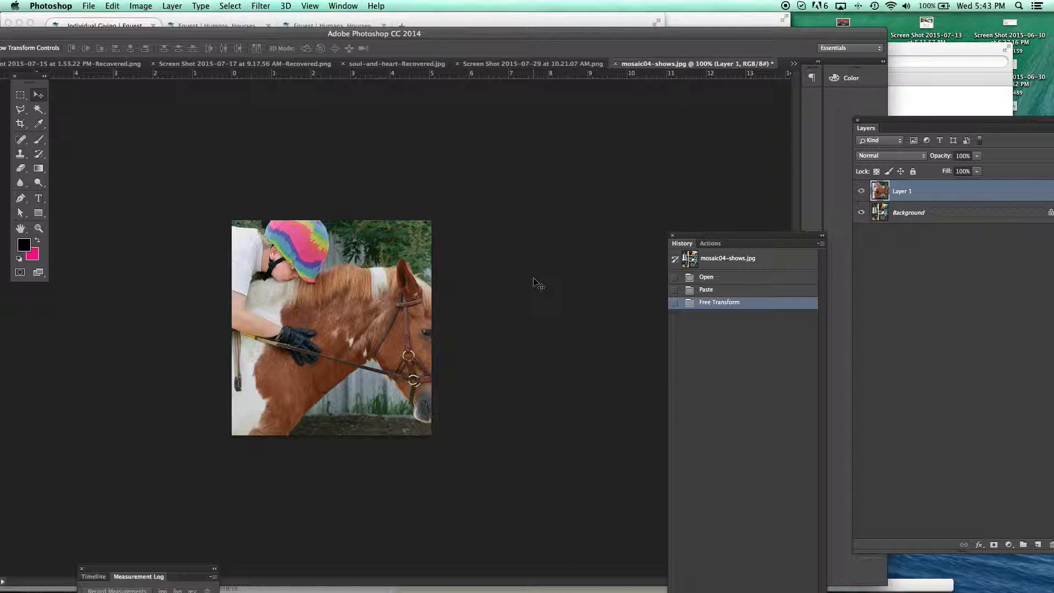
{"action": "left_click_drag", "start_coordinate": [427, 333], "coordinate": [387, 333]}
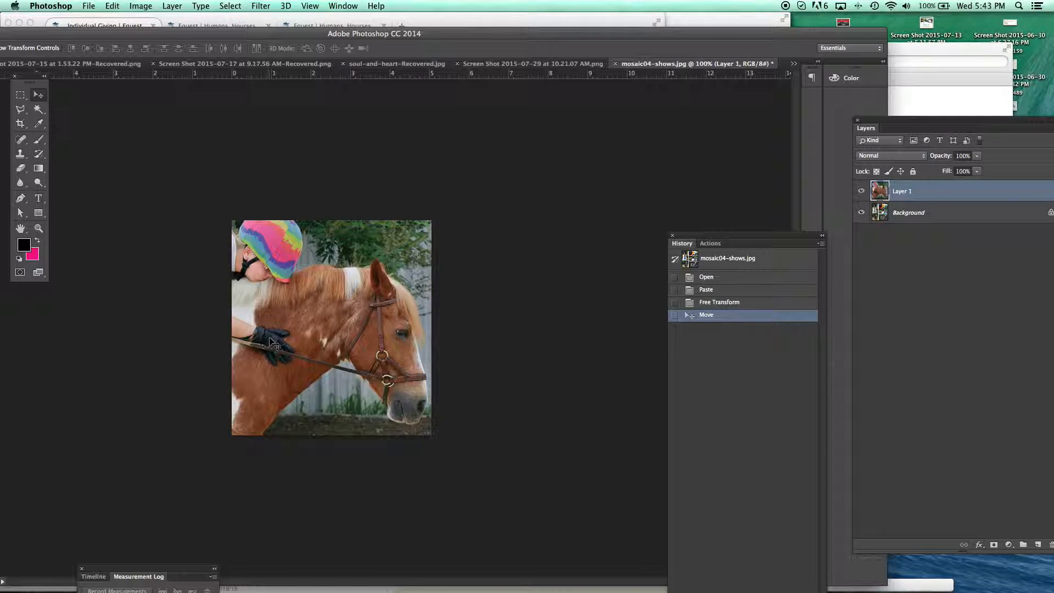
- Scale the horse photo down slightly from its lower-left corner with Free Transform so more of the rider fits the canvas
{"action": "key", "text": "super+t"}
{"action": "left_click_drag", "start_coordinate": [213, 439], "coordinate": [216, 437]}
{"action": "key", "text": "Return"}
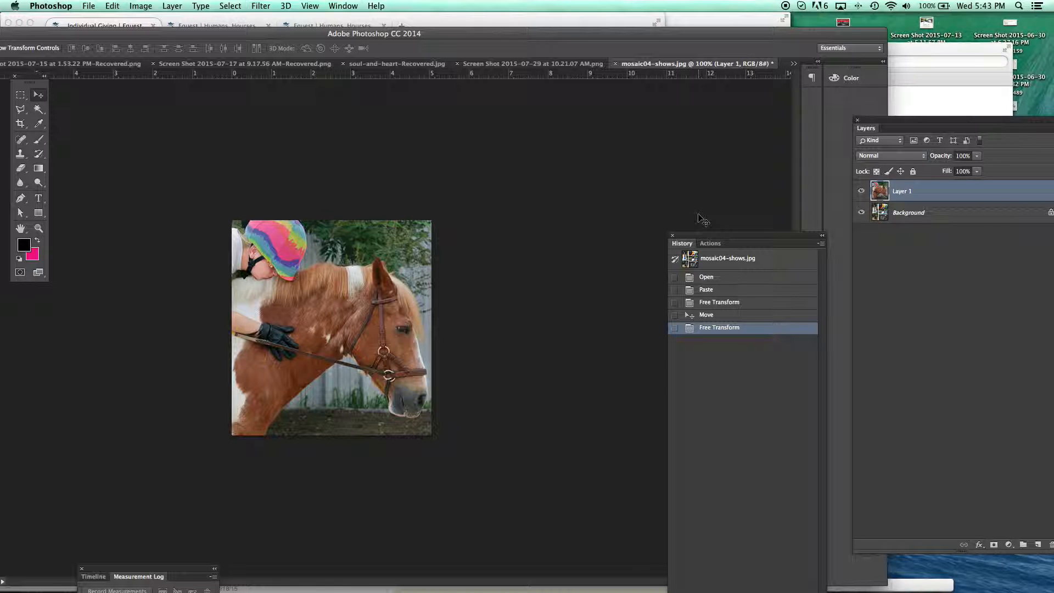
- Set up a Save for Web export of the horse image as a Low quality JPEG and check its pixel width and height
{"action": "left_click", "coordinate": [89, 6]}
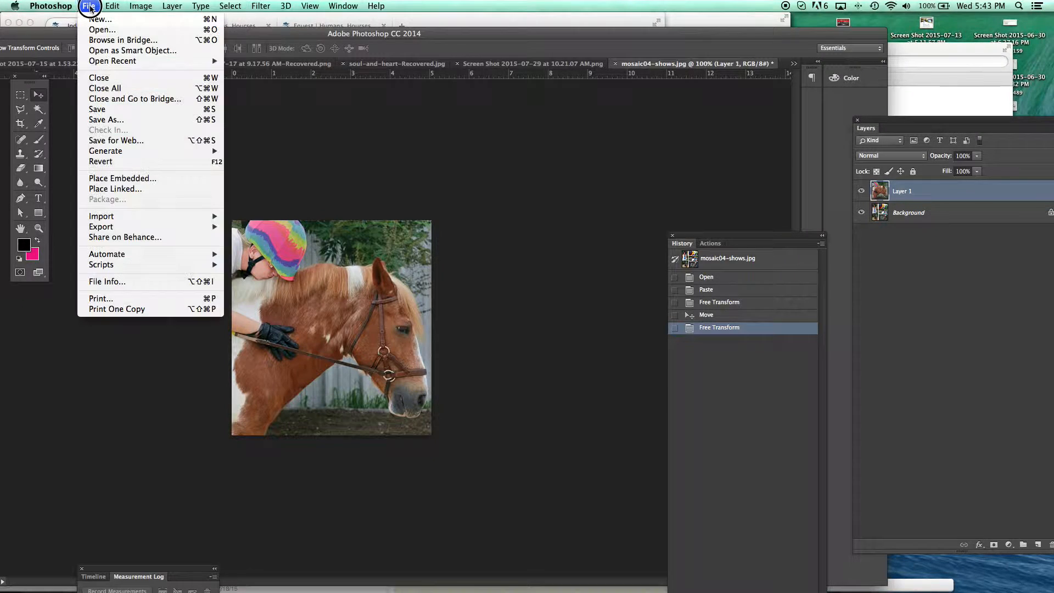
{"action": "left_click", "coordinate": [116, 140]}
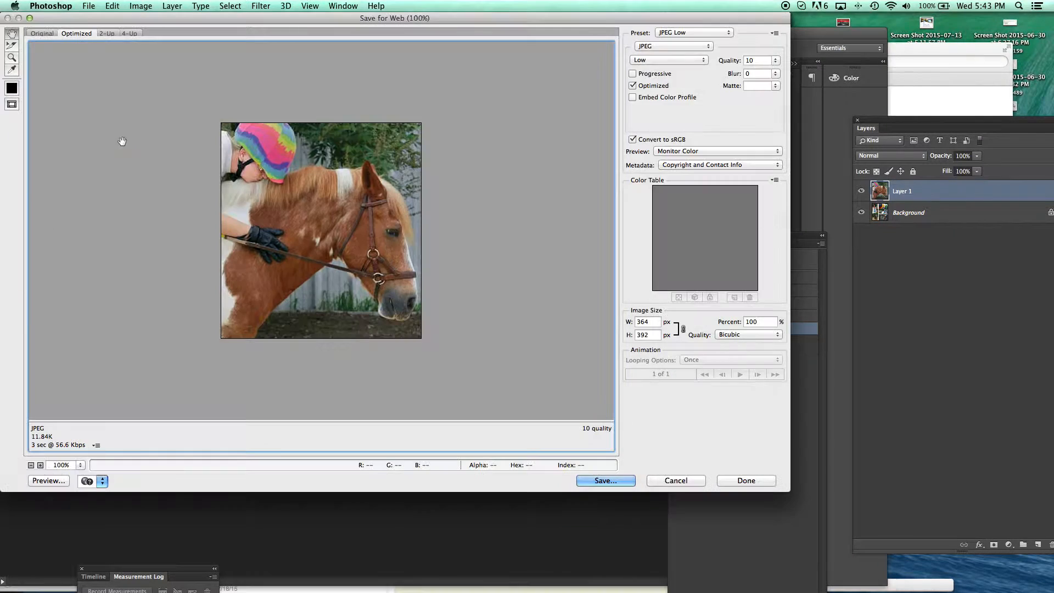
{"action": "left_click", "coordinate": [653, 60]}
{"action": "left_click", "coordinate": [653, 61]}
{"action": "double_click", "coordinate": [653, 323]}
{"action": "double_click", "coordinate": [641, 335]}
- Save the optimized image as individual-giving-horse3.jpg in the Equest Images folder on the Desktop
{"action": "left_click", "coordinate": [620, 483]}
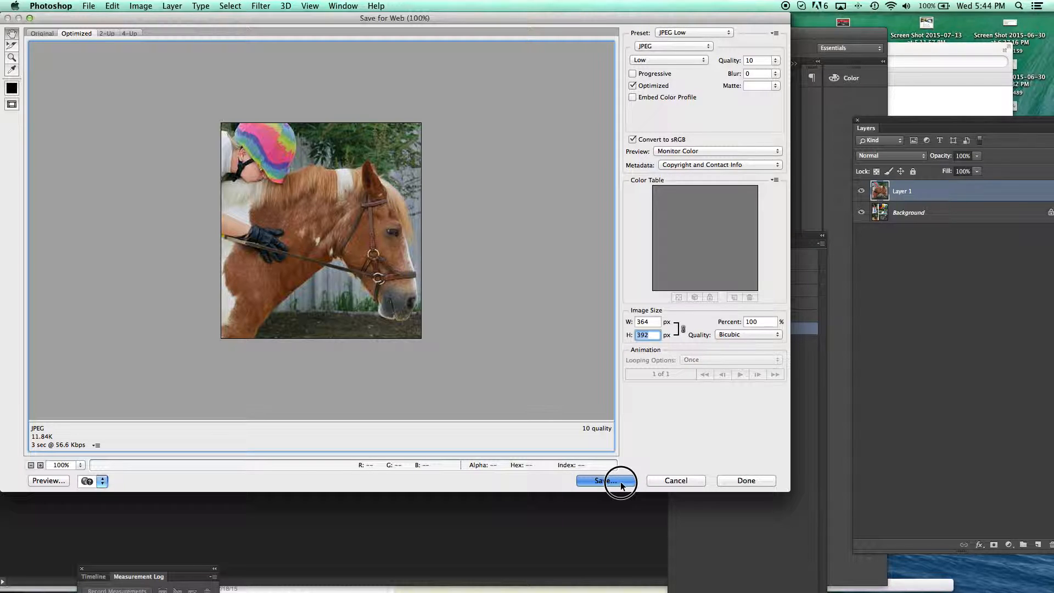
{"action": "left_click", "coordinate": [216, 117]}
{"action": "left_click", "coordinate": [103, 188]}
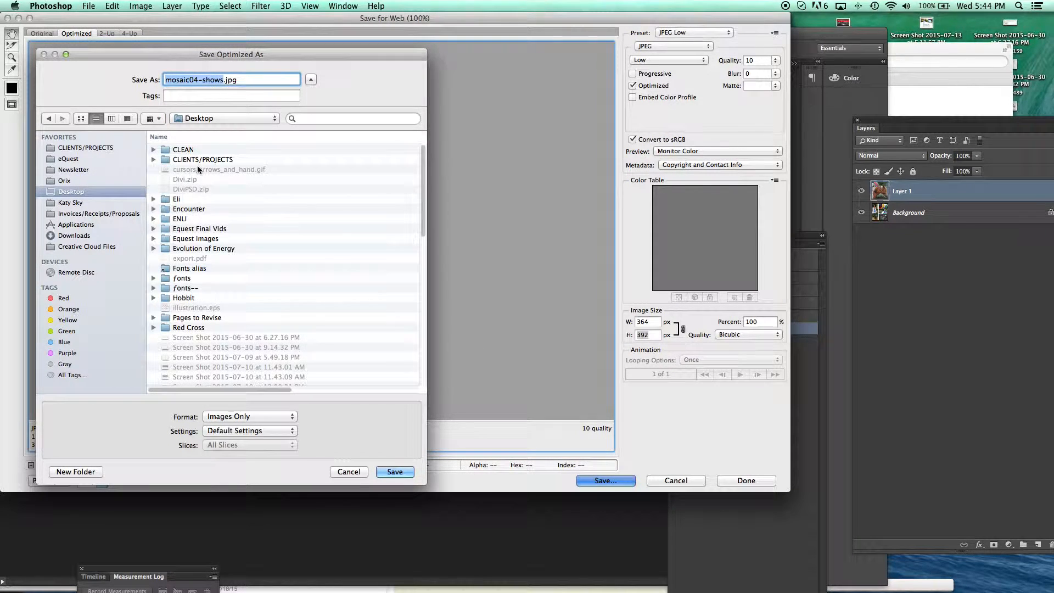
{"action": "double_click", "coordinate": [213, 232]}
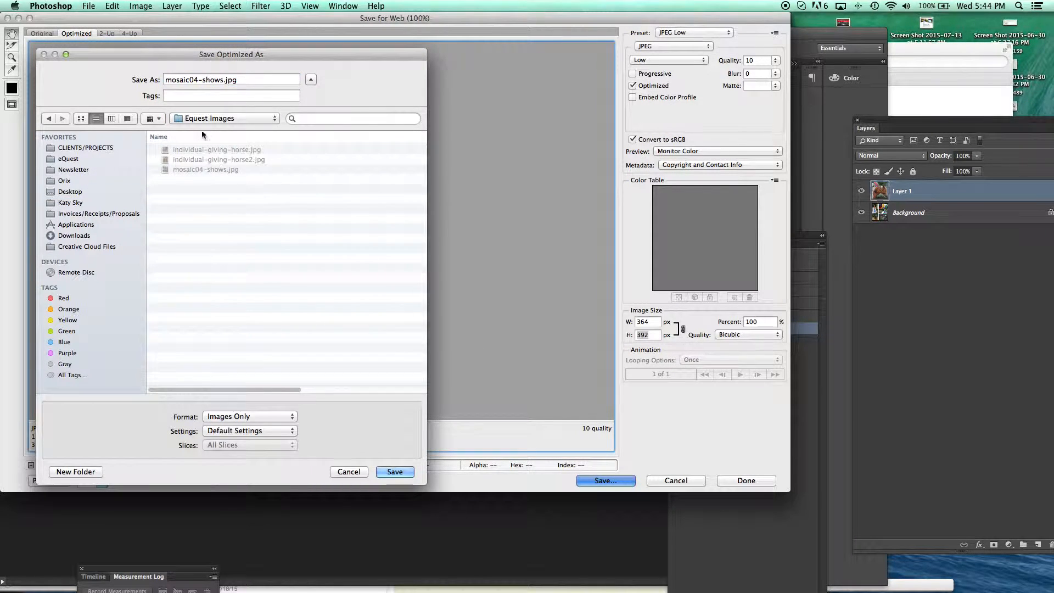
{"action": "left_click", "coordinate": [197, 159]}
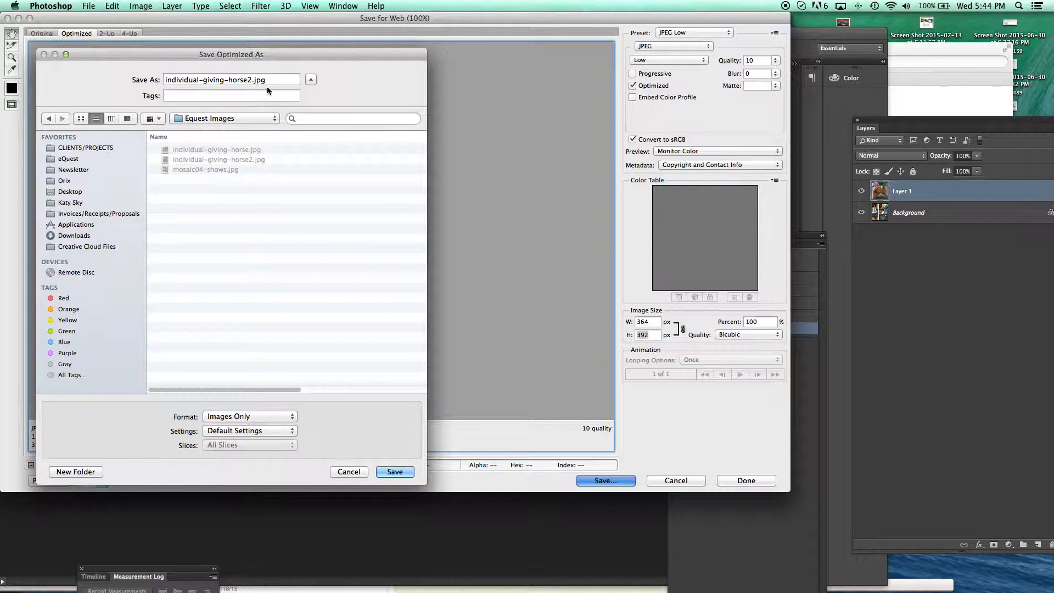
{"action": "left_click", "coordinate": [253, 79]}
{"action": "key", "text": "BackSpace"}
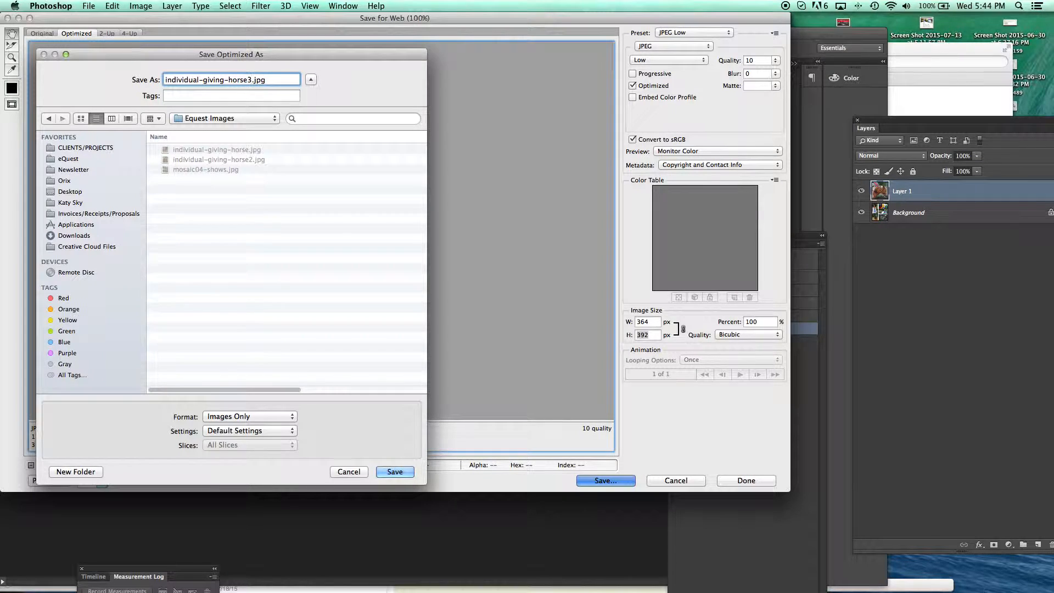
{"action": "left_click", "coordinate": [403, 472]}
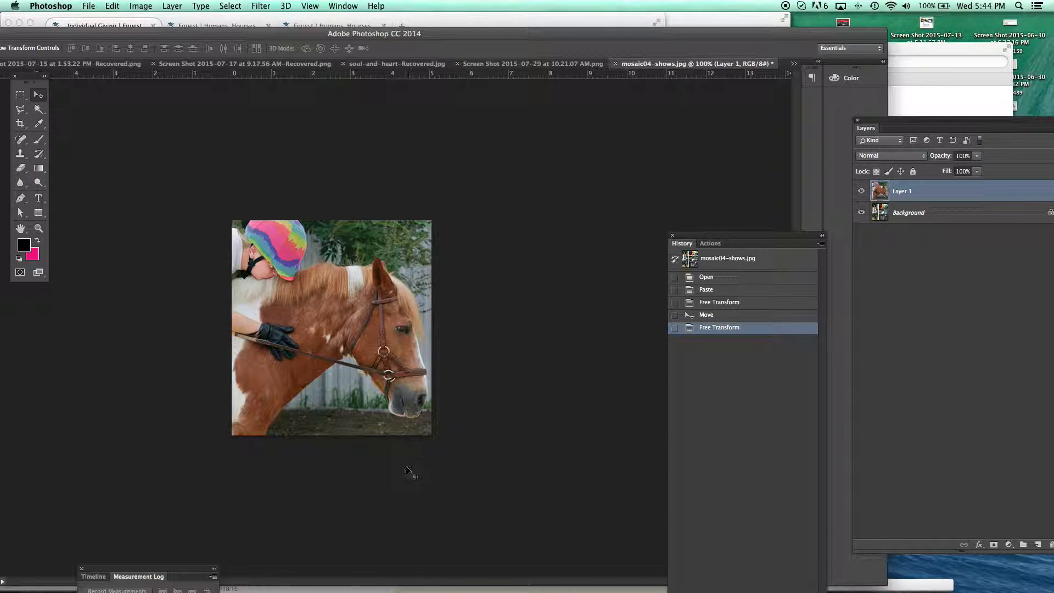
- Switch to the WordPress page list in Chrome and open the Individual Giving page for editing
{"action": "mouse_move", "coordinate": [419, 587]}
{"action": "left_click", "coordinate": [519, 571]}
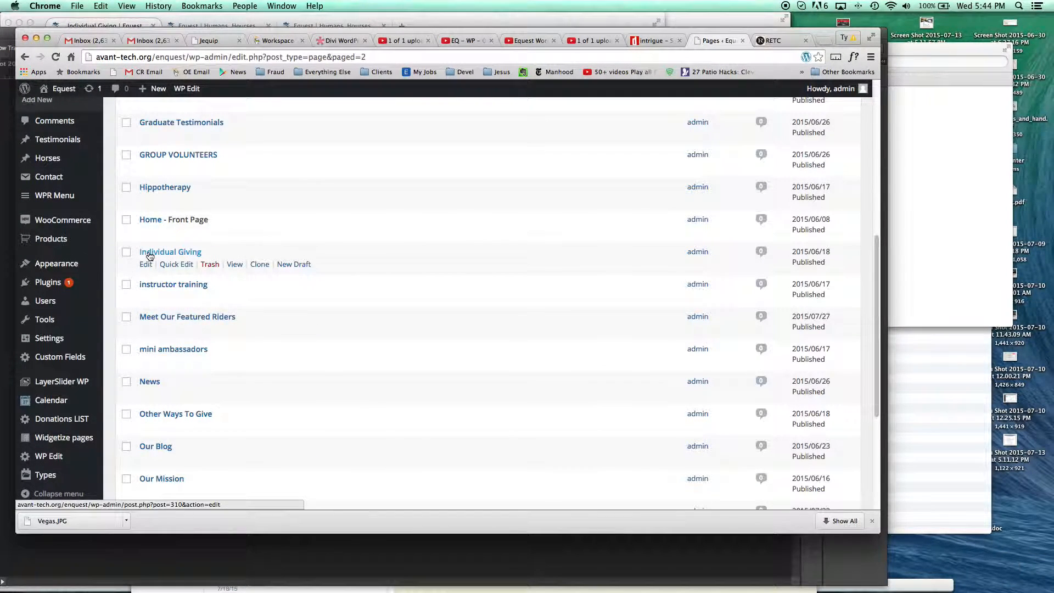
{"action": "mouse_move", "coordinate": [521, 588]}
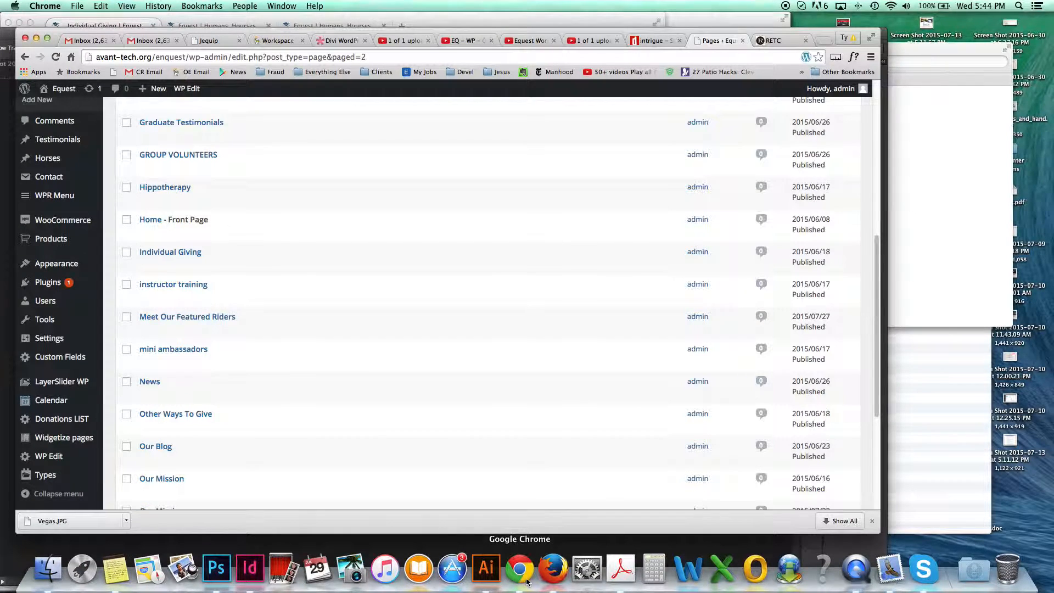
{"action": "left_click", "coordinate": [553, 571]}
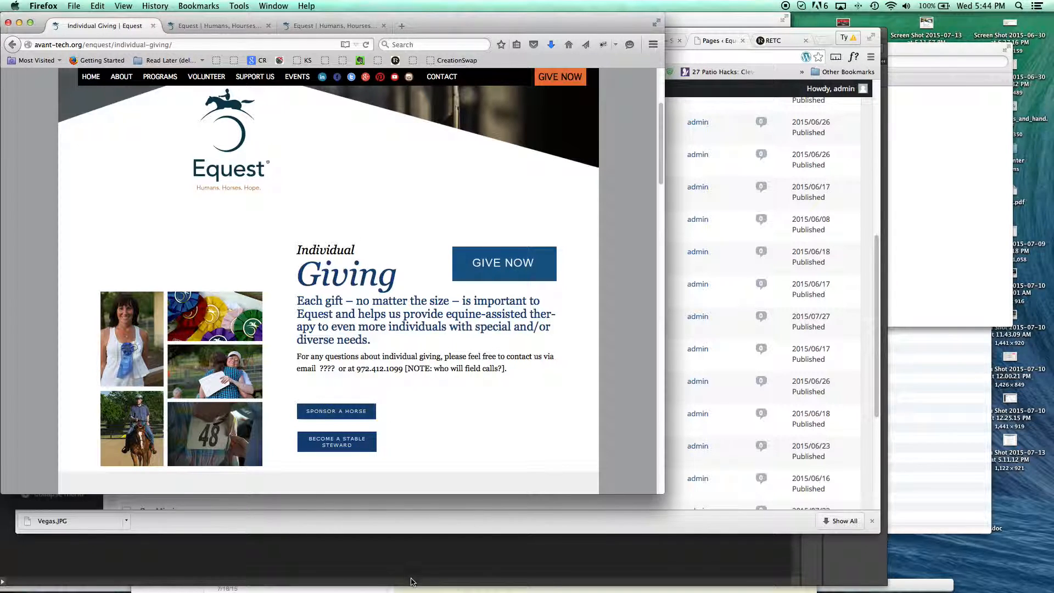
{"action": "left_click", "coordinate": [530, 573]}
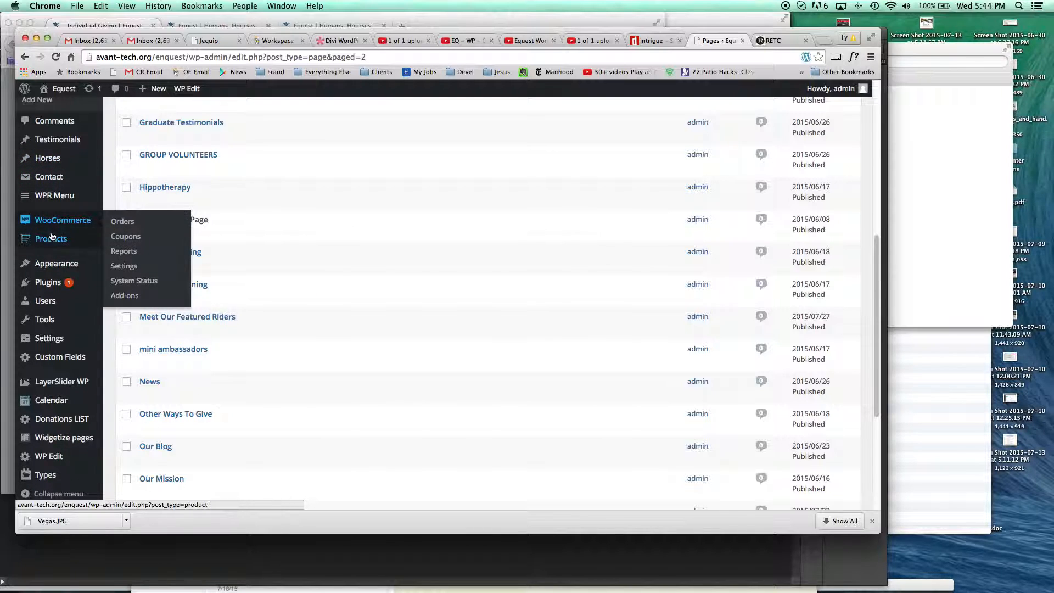
{"action": "scroll", "coordinate": [51, 236], "scroll_direction": "up", "scroll_amount": 2}
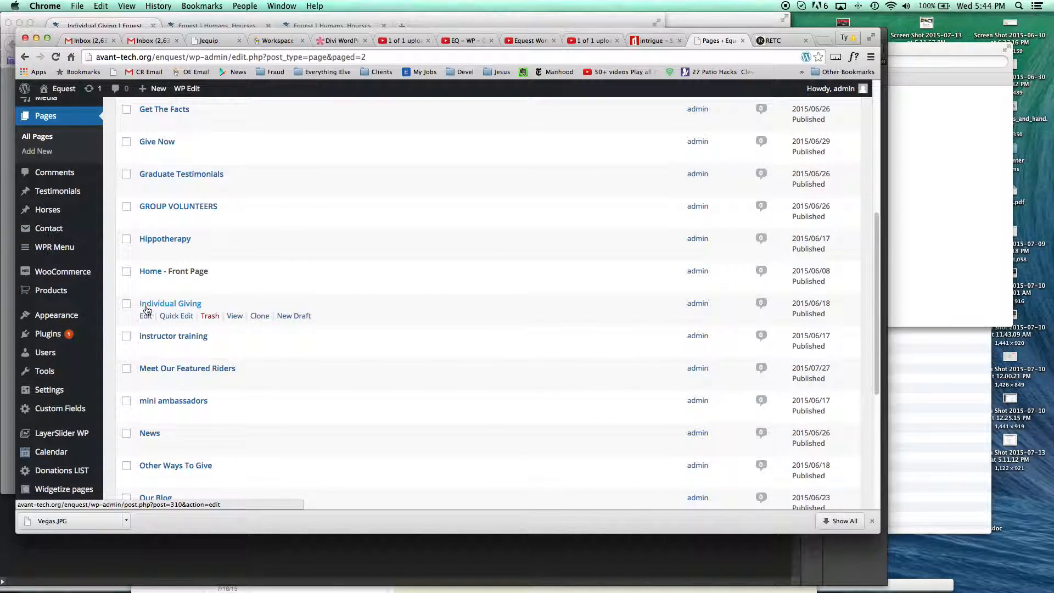
{"action": "left_click", "coordinate": [146, 317]}
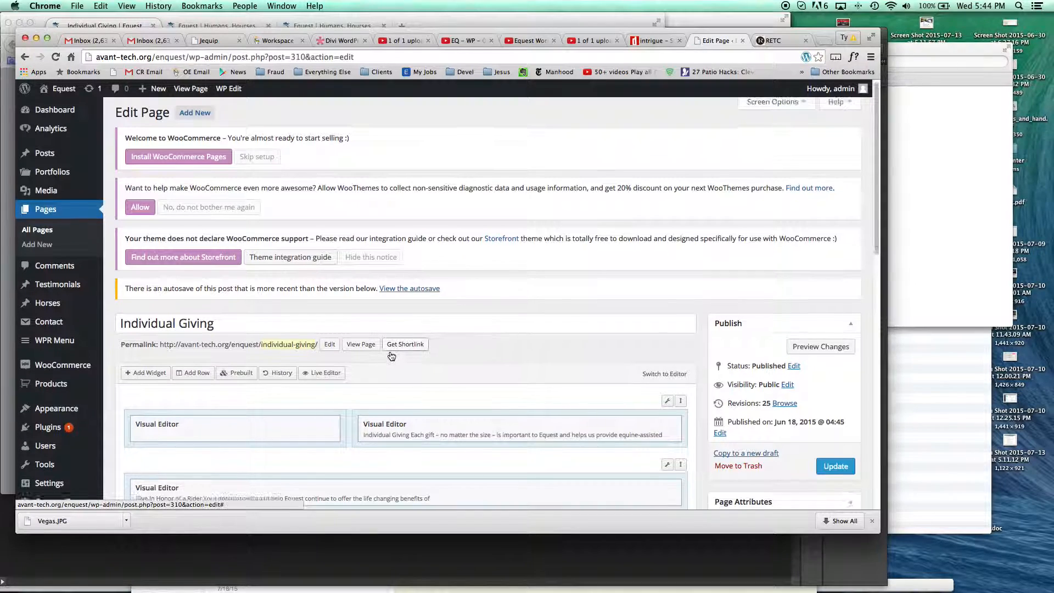
- Compare the page's layout with the live page in Firefox, and delete the photo mosaic from the first row's image-only Visual Editor widget
{"action": "scroll", "coordinate": [390, 350], "scroll_direction": "down", "scroll_amount": 2}
{"action": "key", "text": "super+Tab"}
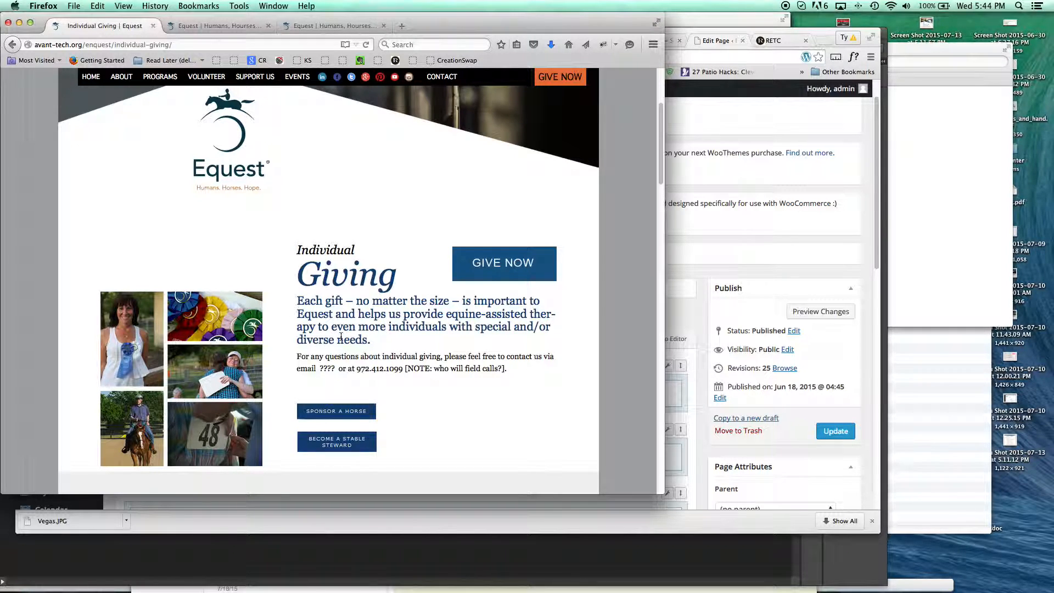
{"action": "key", "text": "super+Tab"}
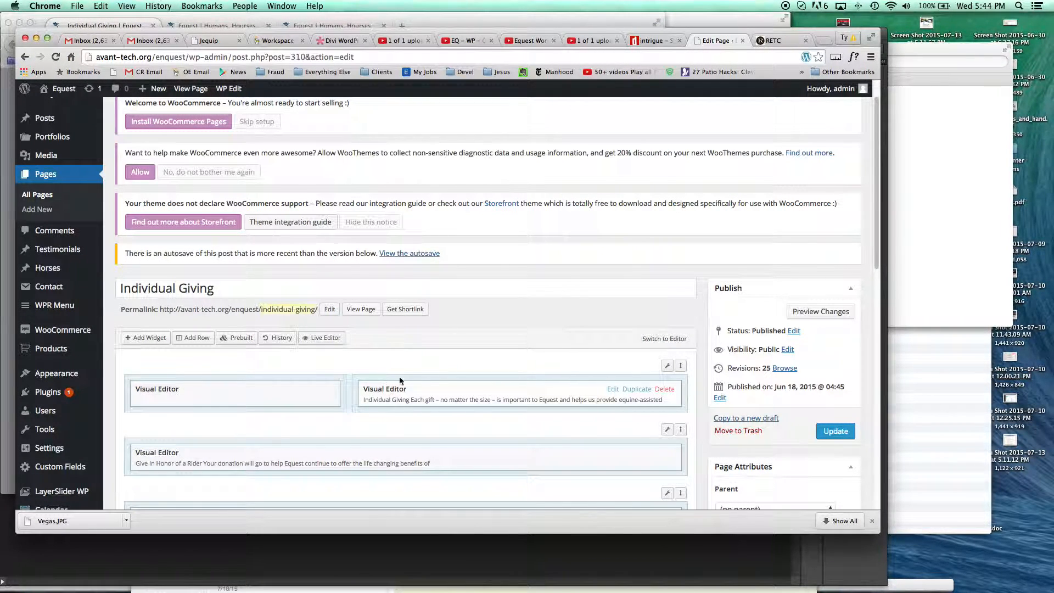
{"action": "key", "text": "super+Tab"}
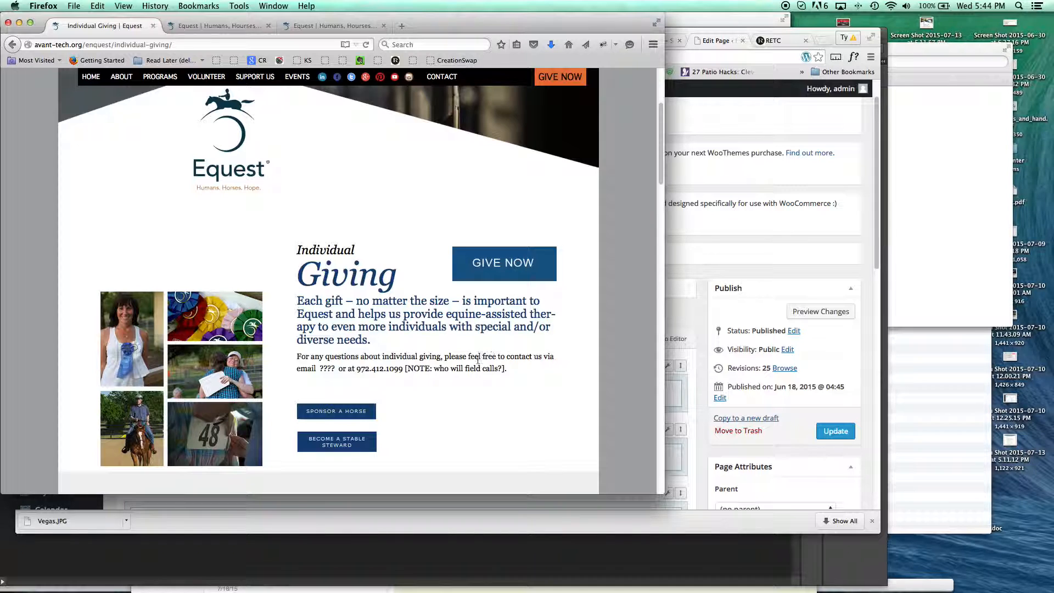
{"action": "key", "text": "super+Tab"}
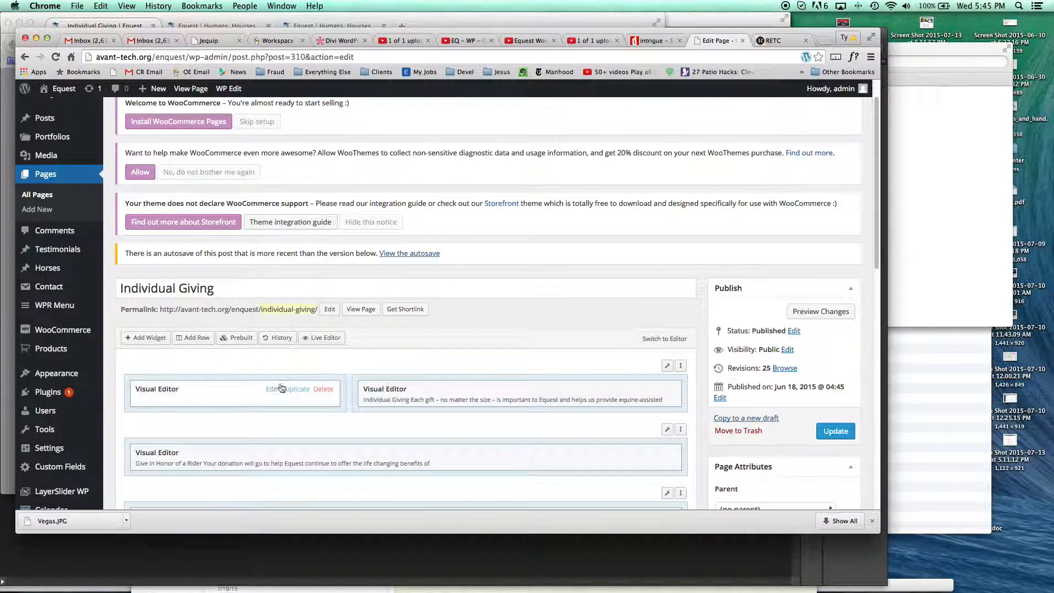
{"action": "left_click", "coordinate": [274, 390]}
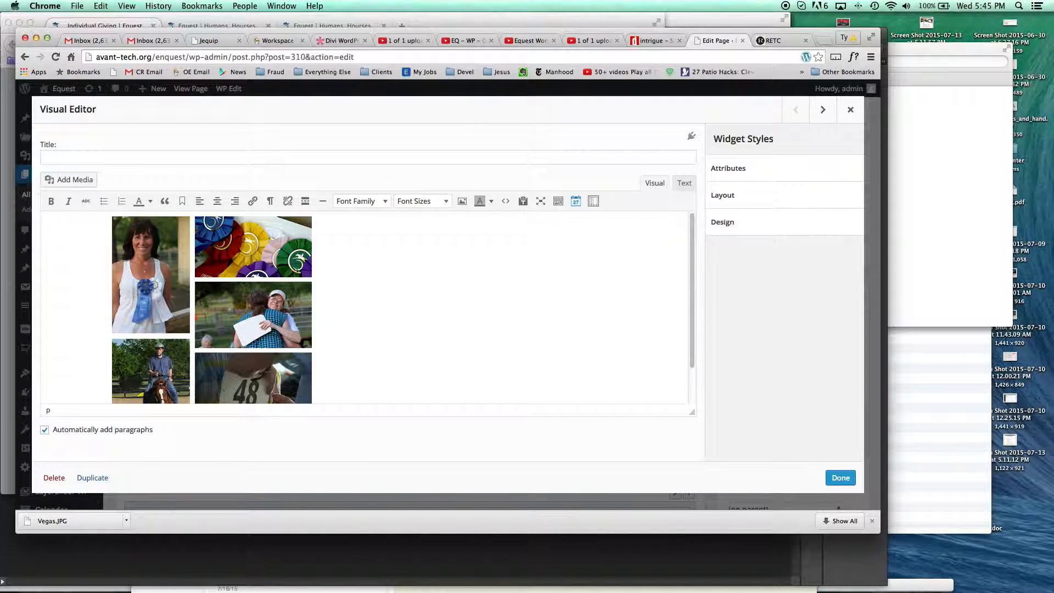
{"action": "left_click", "coordinate": [192, 291]}
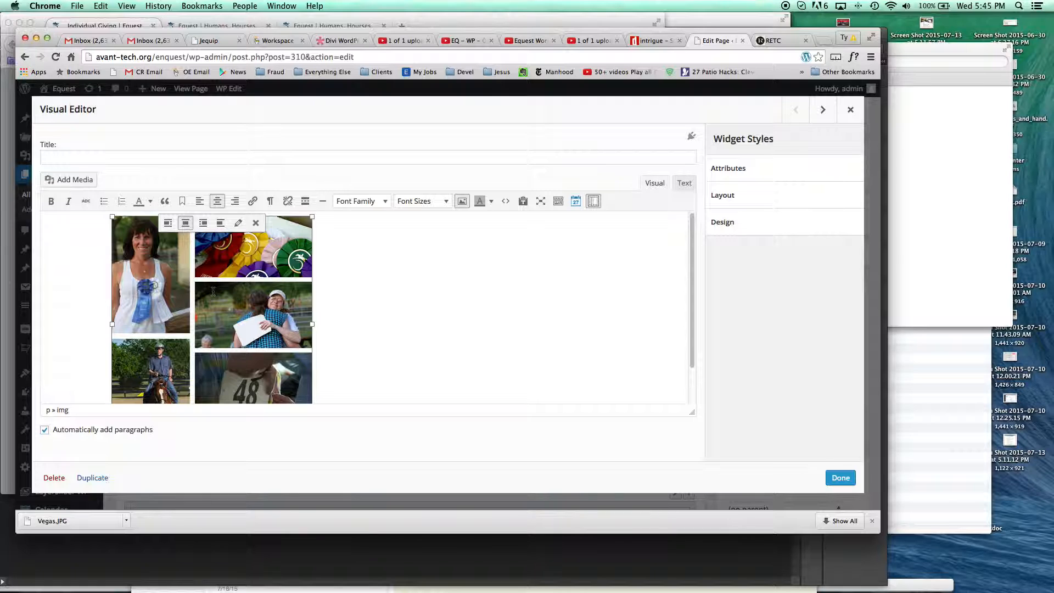
{"action": "key", "text": "BackSpace"}
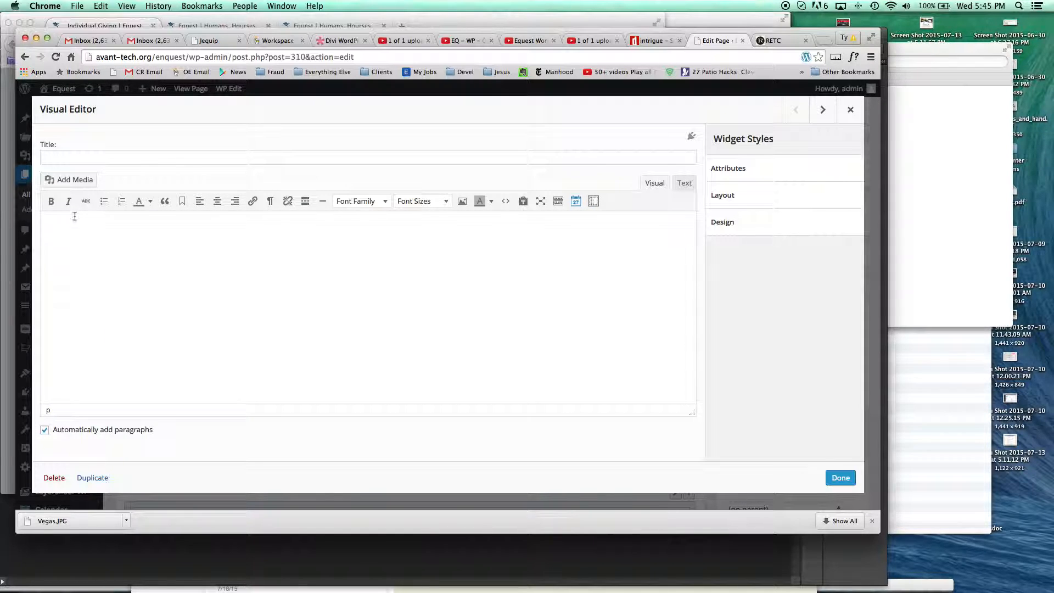
- Upload individual-giving-horse3.jpg from the Desktop's Equest Images folder and insert it into the emptied Visual Editor widget
{"action": "left_click", "coordinate": [66, 180]}
{"action": "left_click", "coordinate": [176, 135]}
{"action": "left_click", "coordinate": [498, 296]}
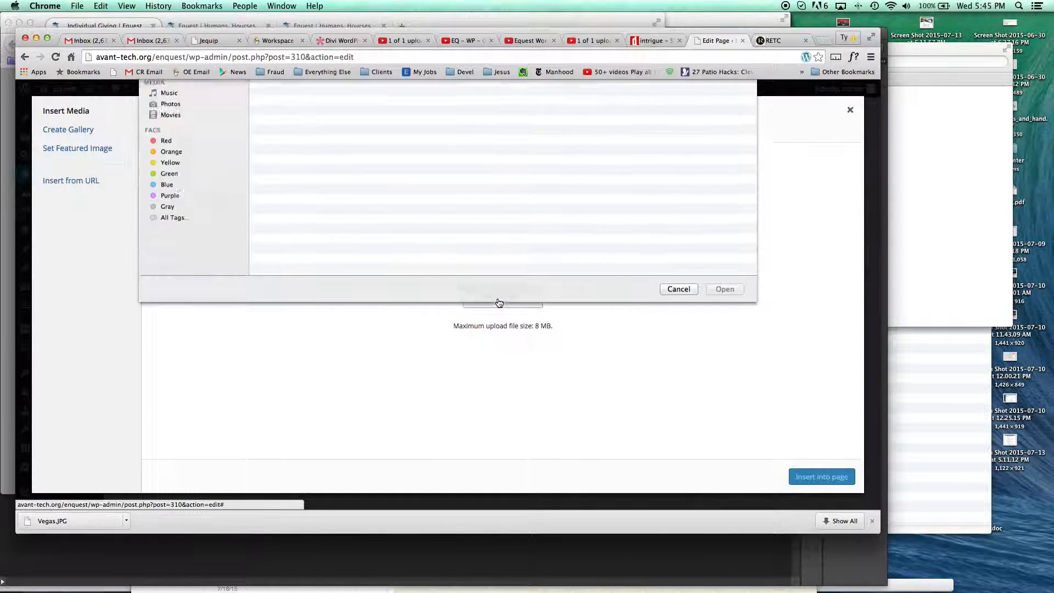
{"action": "left_click", "coordinate": [214, 164]}
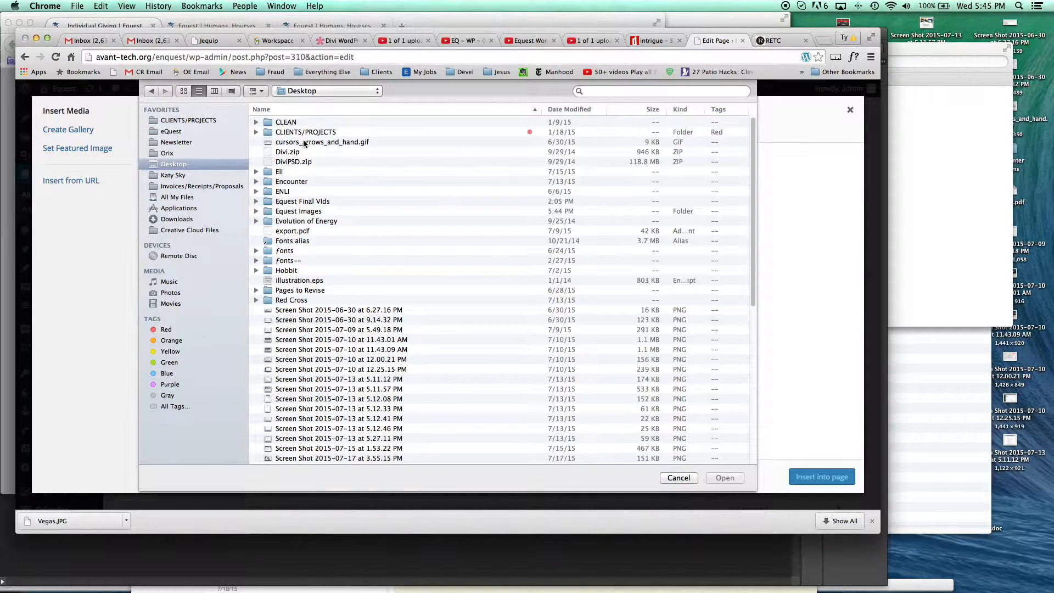
{"action": "double_click", "coordinate": [297, 208]}
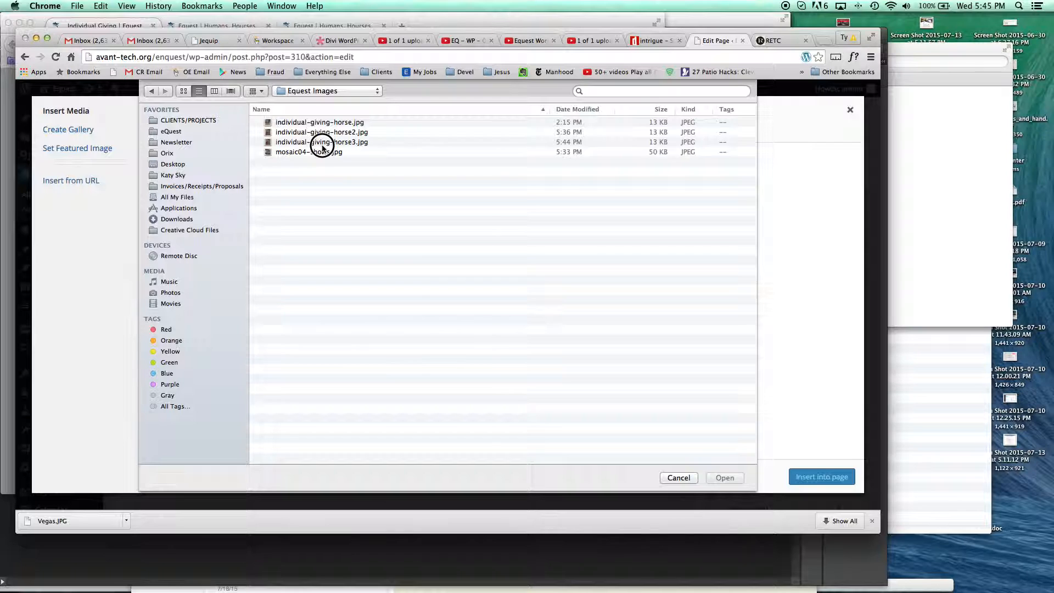
{"action": "left_click", "coordinate": [322, 143]}
{"action": "left_click", "coordinate": [725, 478]}
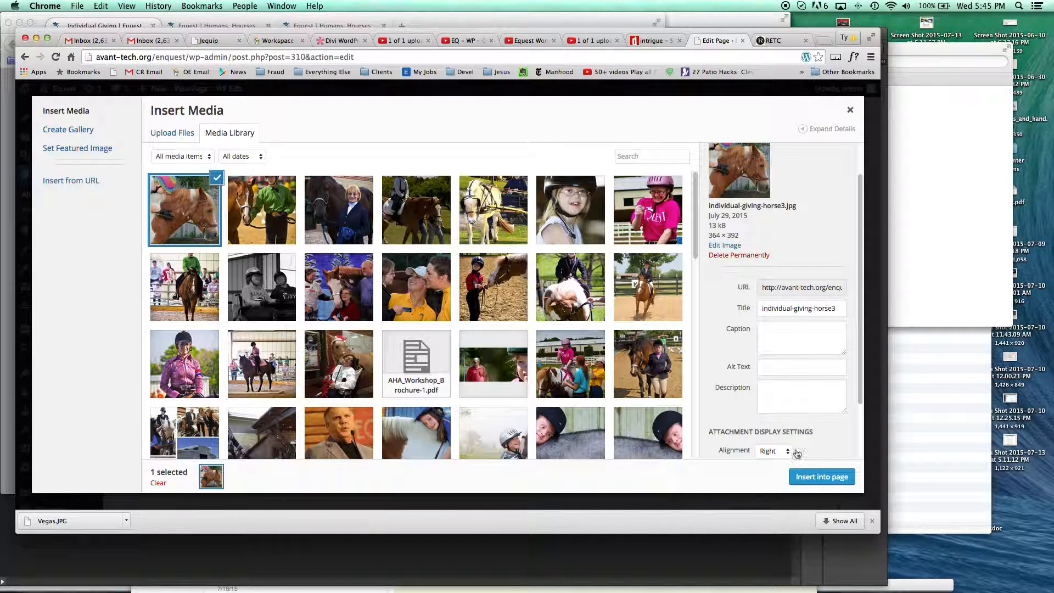
{"action": "left_click", "coordinate": [805, 477]}
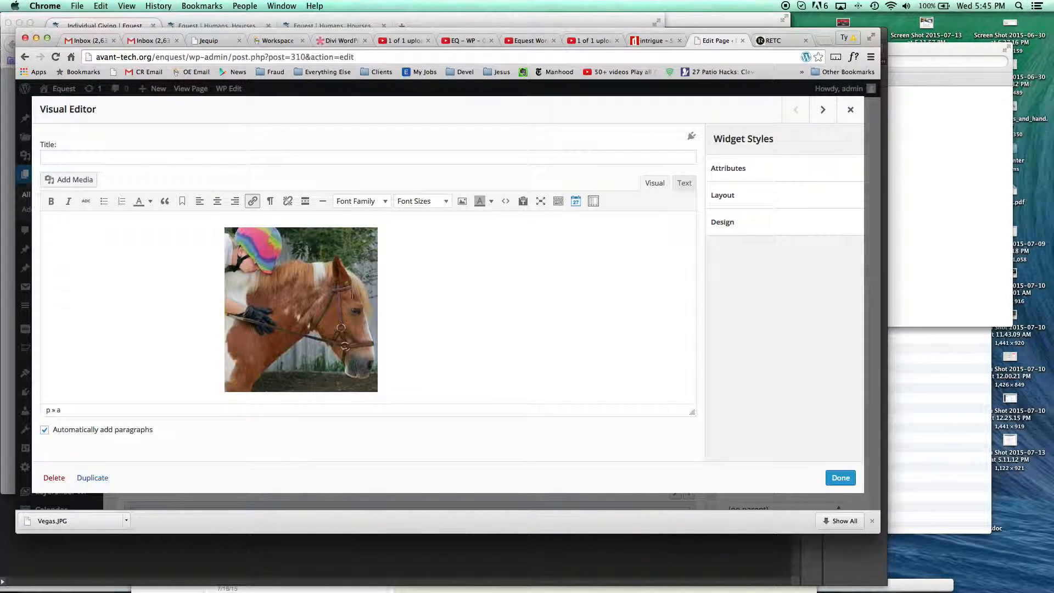
- Align the inserted horse photo left and set its display size to Full Size – 364 × 392
{"action": "left_click", "coordinate": [351, 297]}
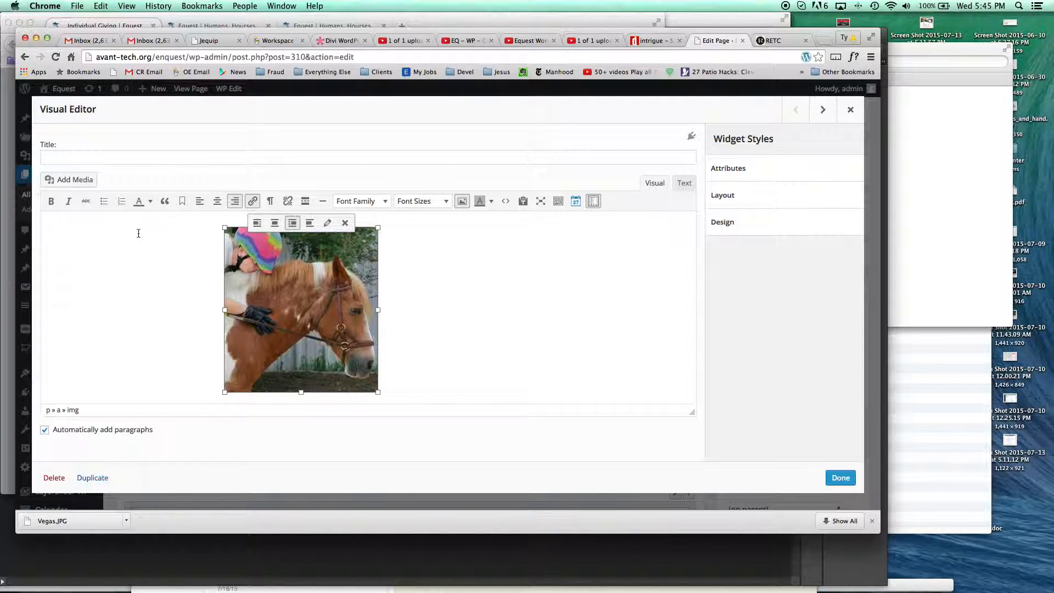
{"action": "left_click", "coordinate": [258, 223]}
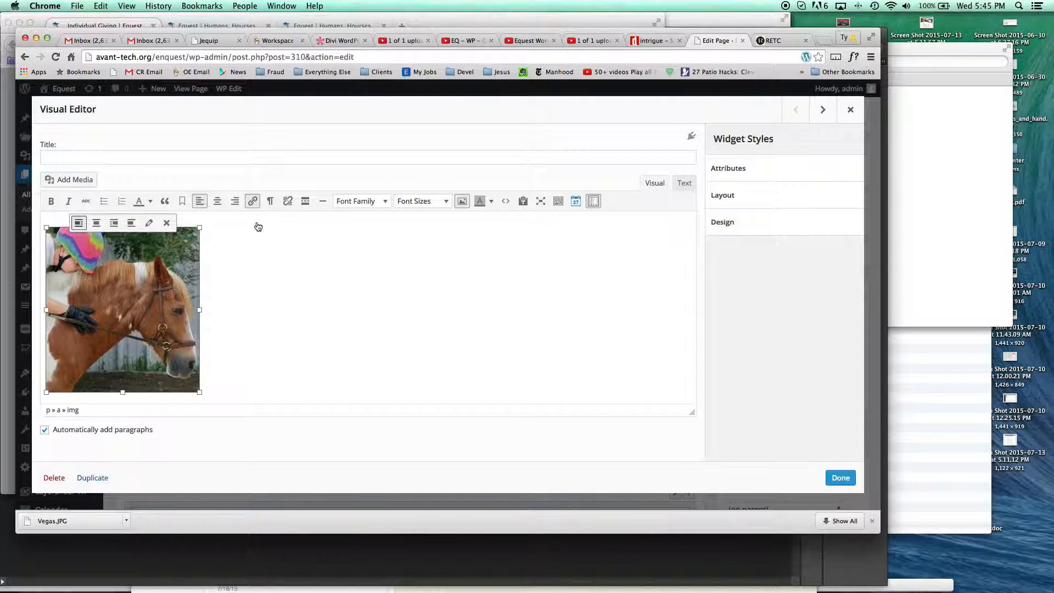
{"action": "left_click", "coordinate": [149, 224]}
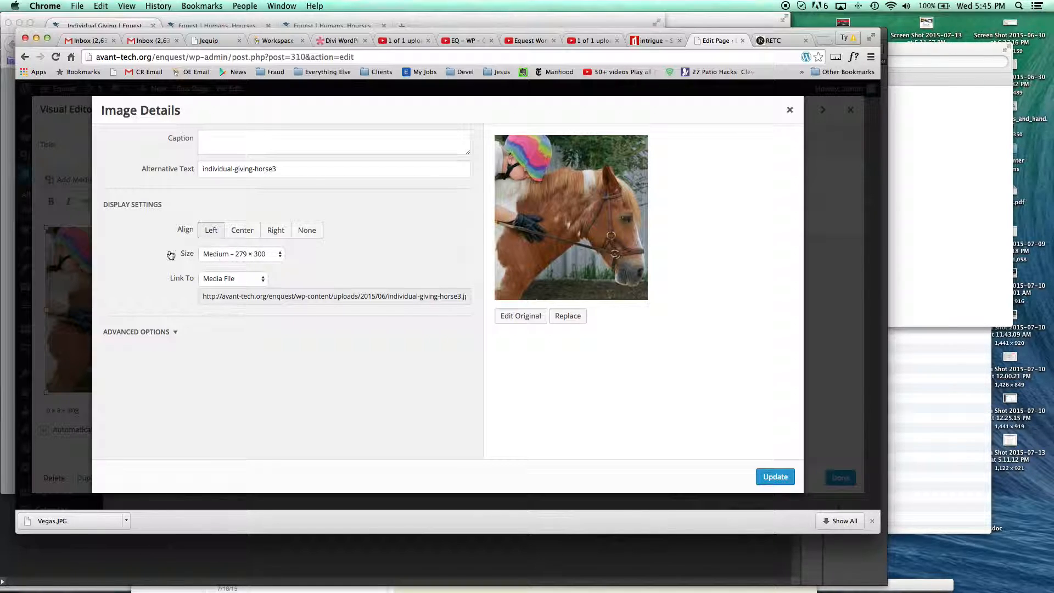
{"action": "left_click", "coordinate": [248, 257]}
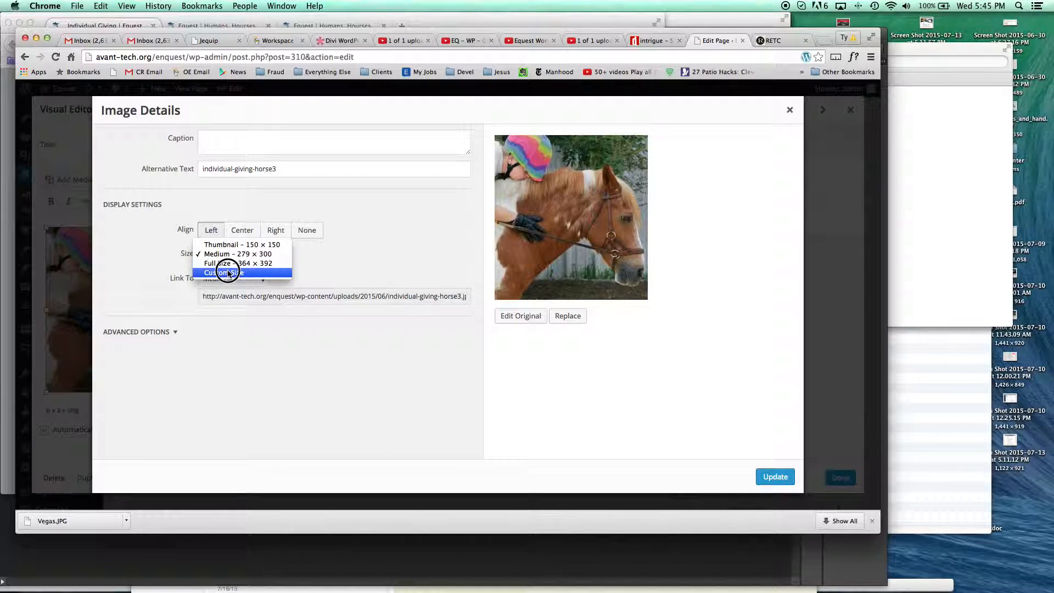
{"action": "left_click", "coordinate": [260, 264]}
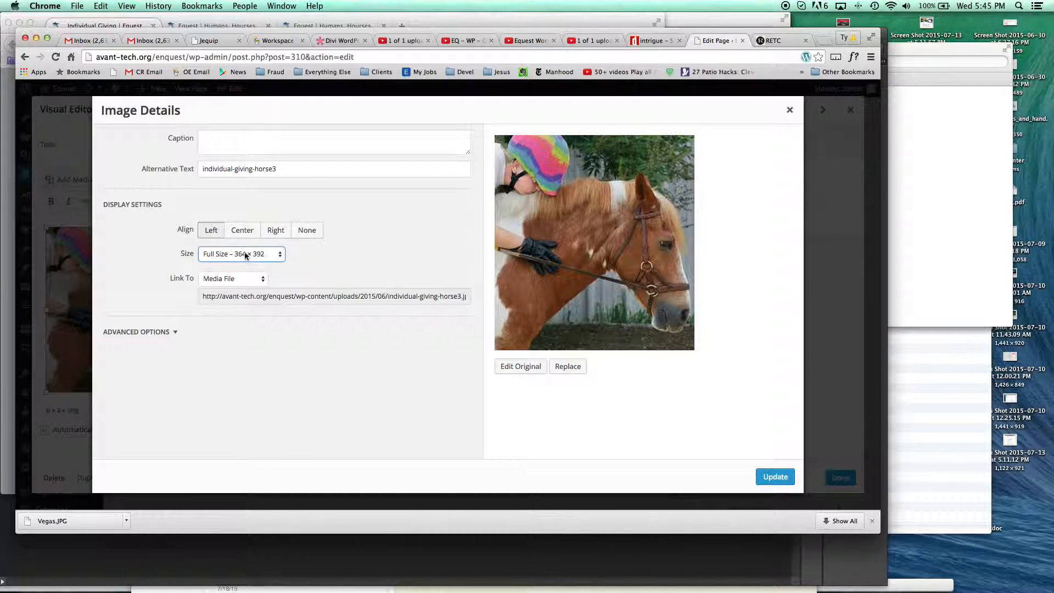
{"action": "left_click", "coordinate": [784, 476]}
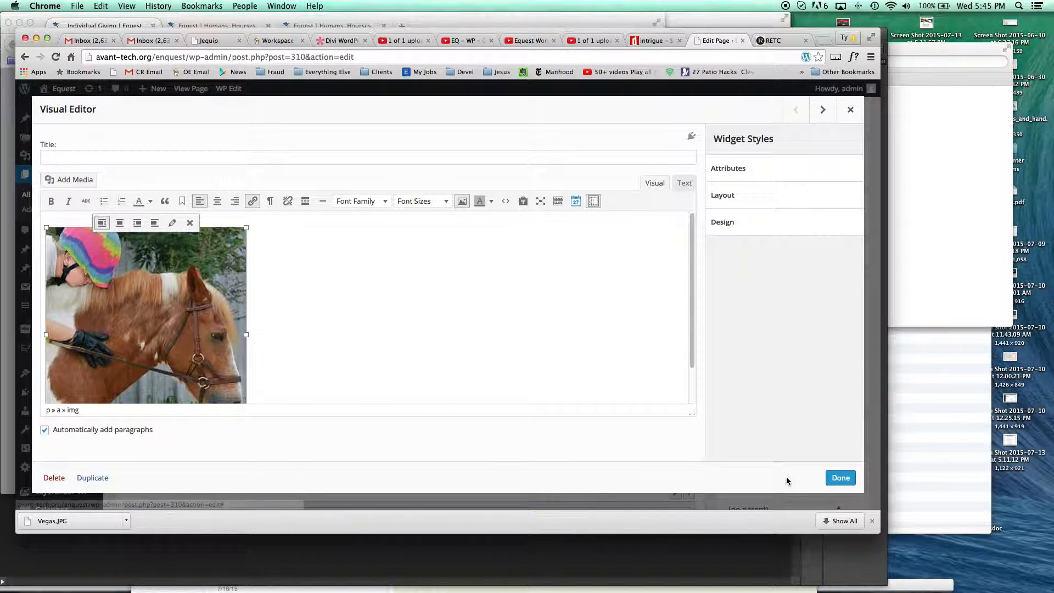
- Finish editing the Visual Editor widget and preview the changes to the Individual Giving page
{"action": "left_click", "coordinate": [840, 477]}
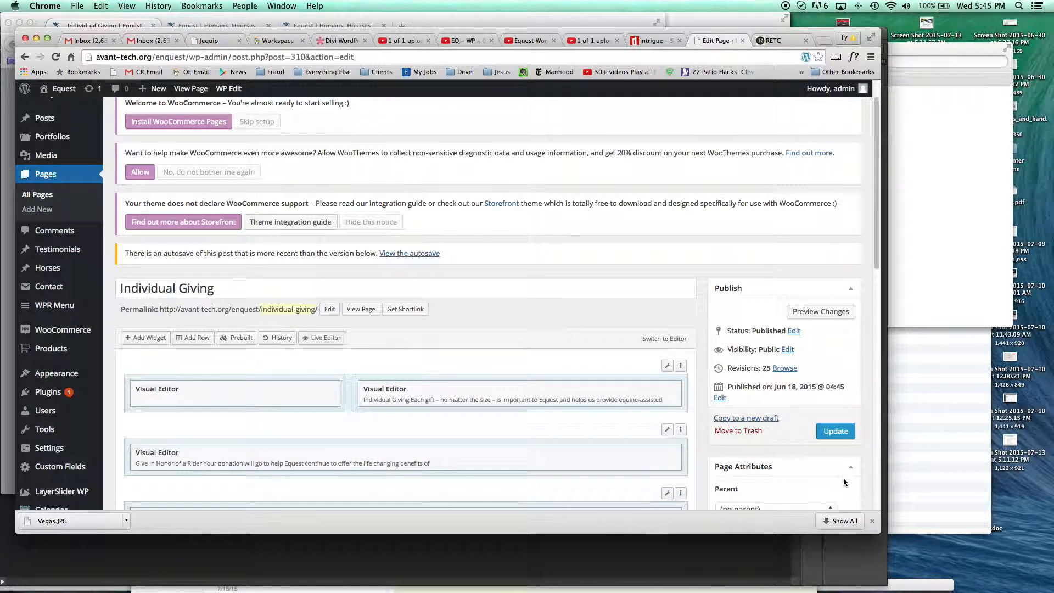
{"action": "left_click", "coordinate": [837, 310]}
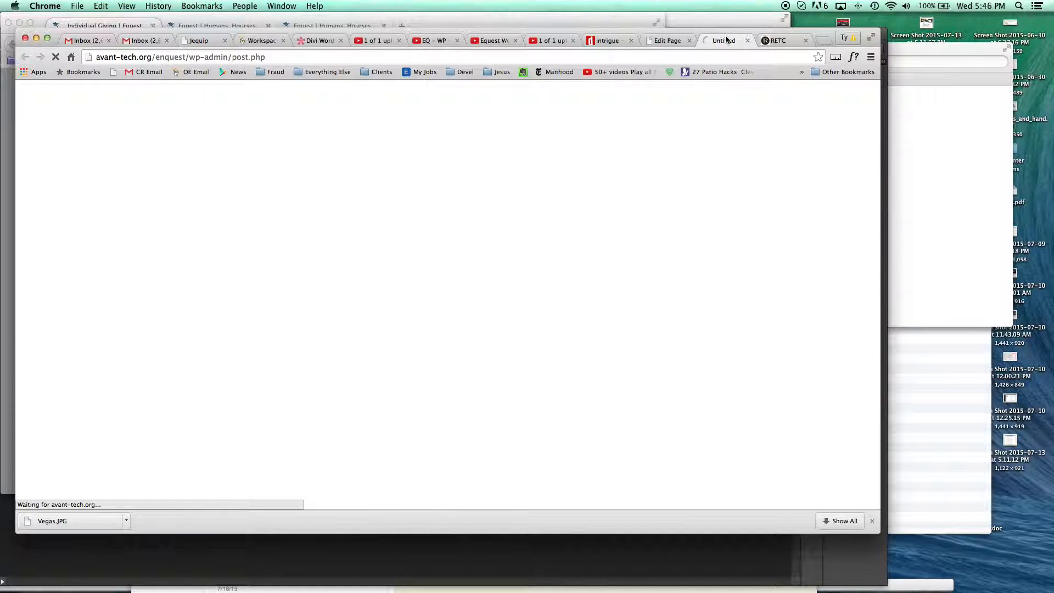
- Check the preview, and add blank lines above the horse photo in the first row's image-only Visual Editor widget
{"action": "scroll", "coordinate": [657, 221], "scroll_direction": "down", "scroll_amount": 1}
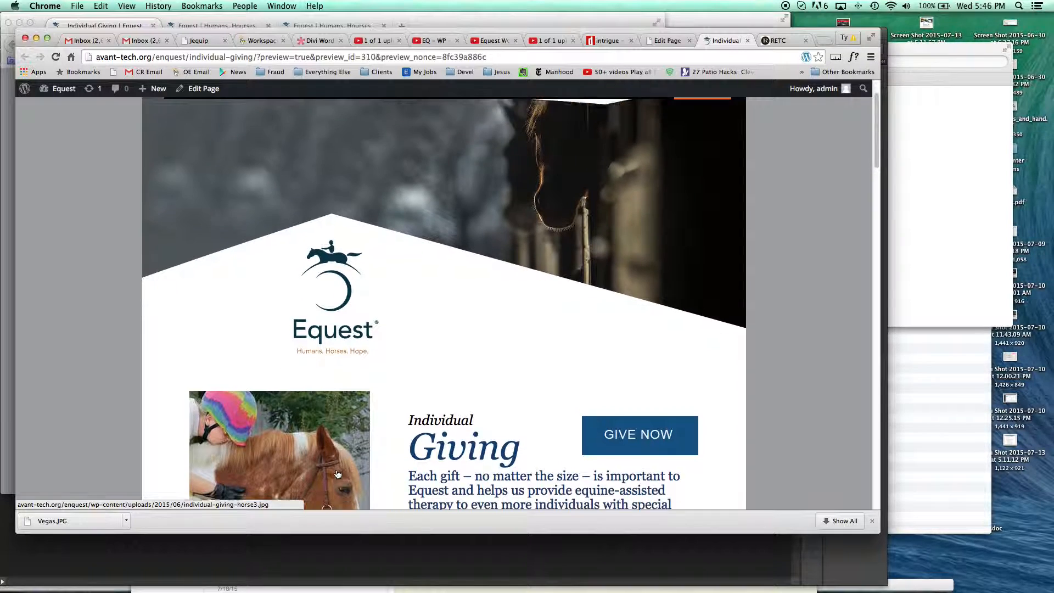
{"action": "scroll", "coordinate": [333, 480], "scroll_direction": "down", "scroll_amount": 5}
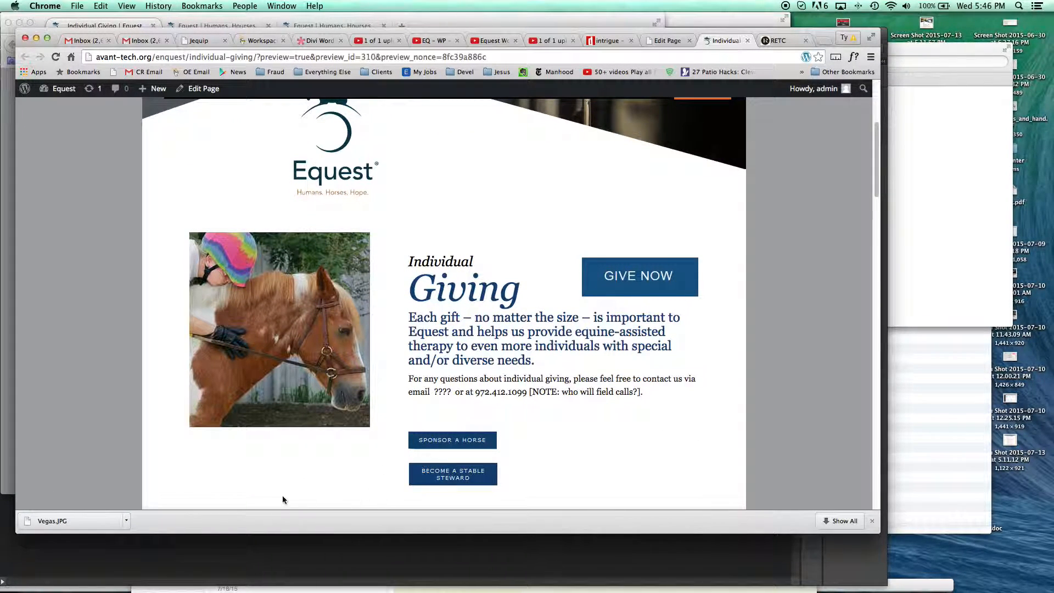
{"action": "left_click", "coordinate": [669, 40]}
{"action": "mouse_move", "coordinate": [299, 401]}
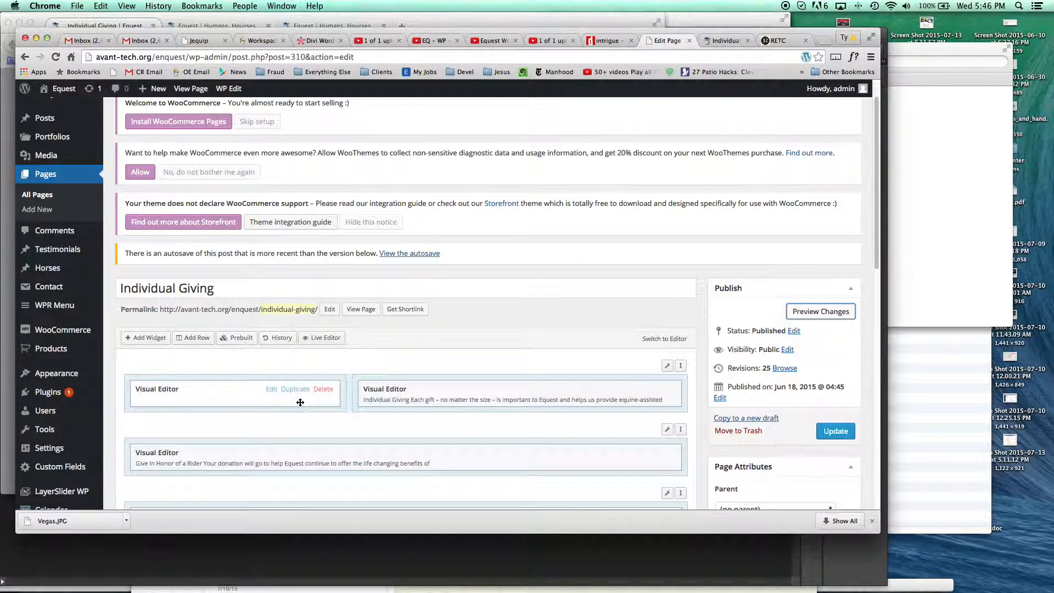
{"action": "left_click", "coordinate": [271, 389]}
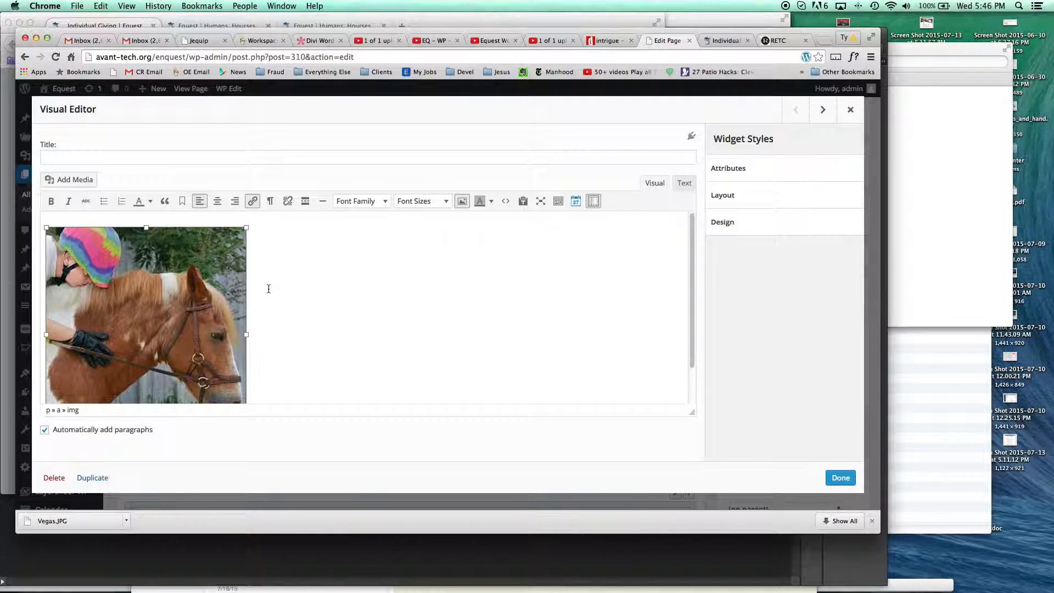
{"action": "left_click", "coordinate": [77, 220]}
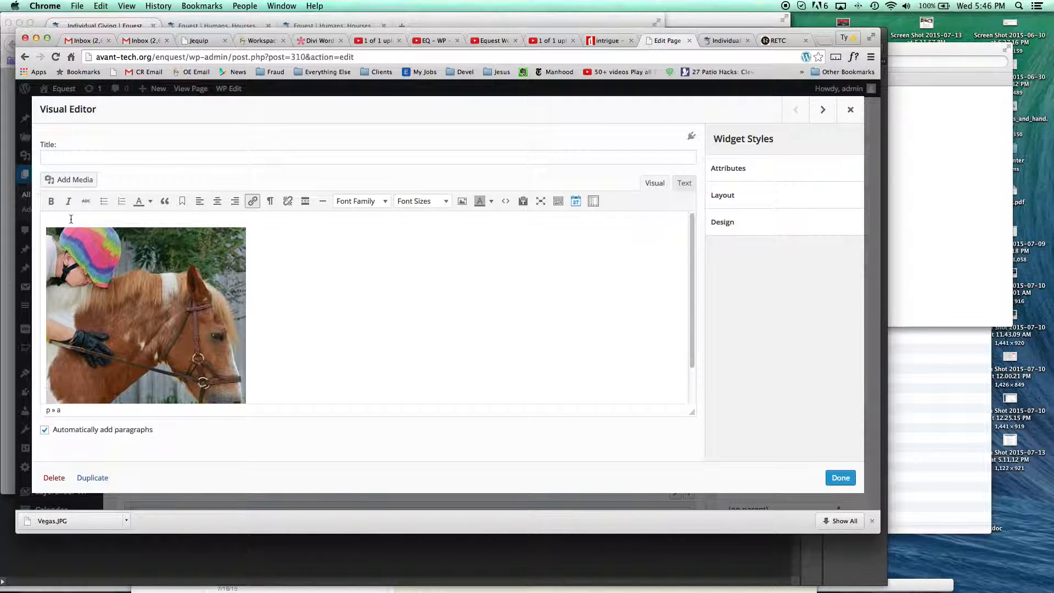
{"action": "key", "text": "Return"}
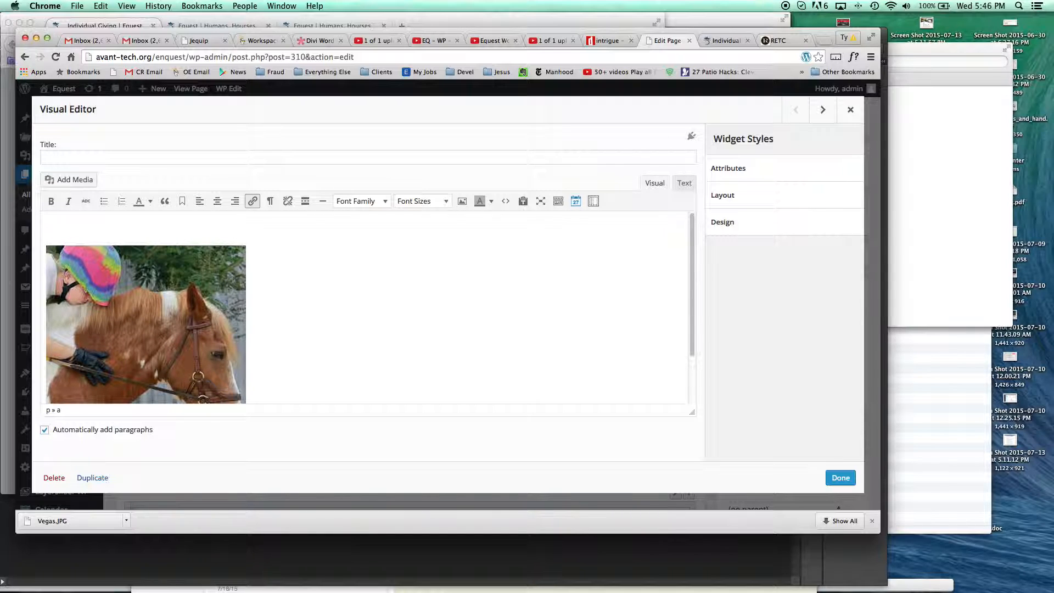
{"action": "left_click", "coordinate": [164, 226]}
{"action": "key", "text": "Return"}
{"action": "left_click", "coordinate": [840, 478]}
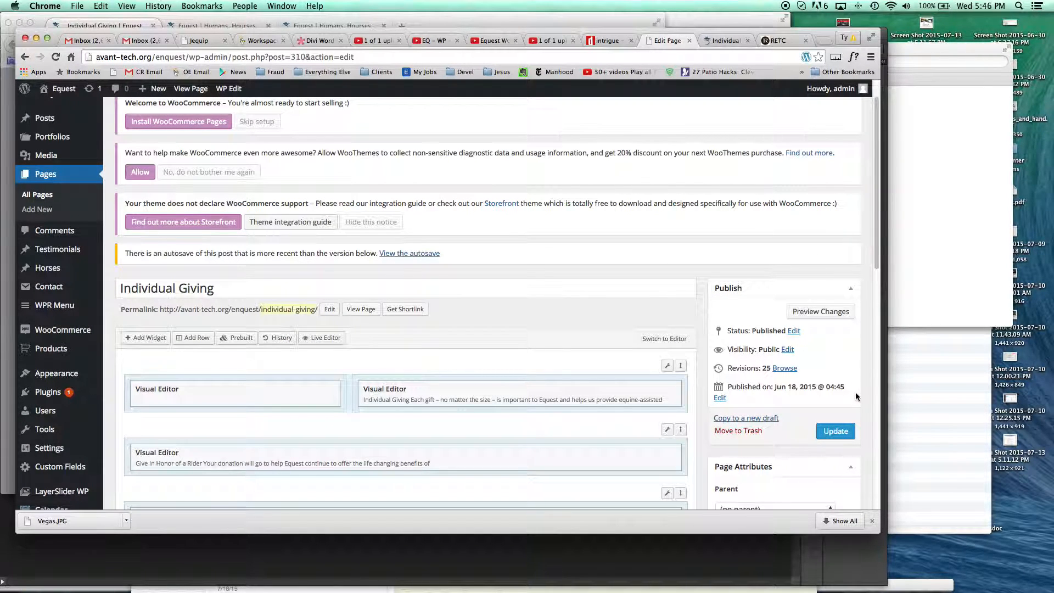
- Preview the page changes and check the horse photo's vertical position beside the Individual Giving text
{"action": "left_click", "coordinate": [838, 312]}
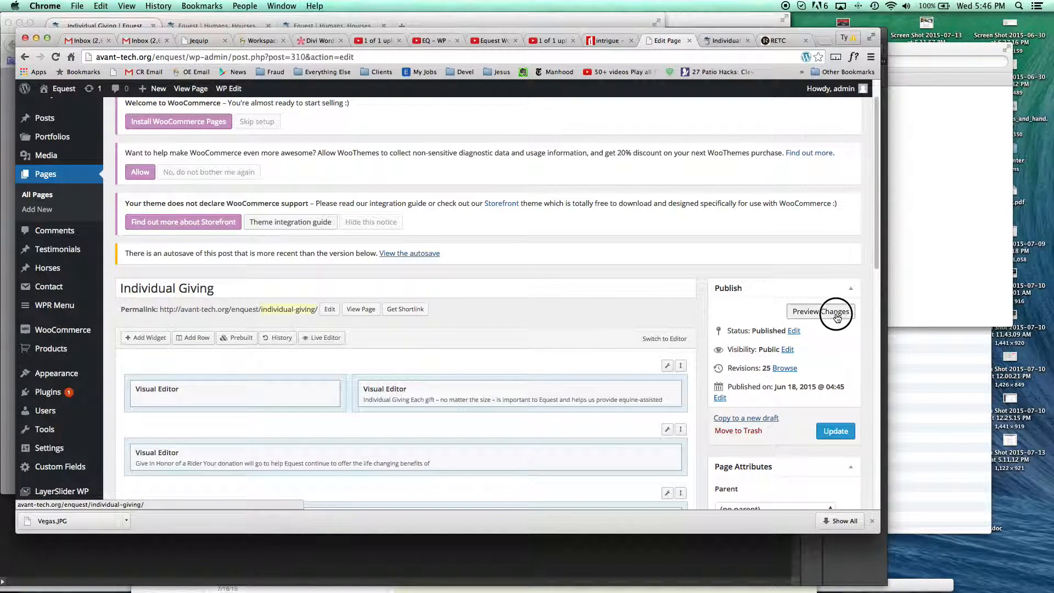
{"action": "left_click", "coordinate": [726, 40]}
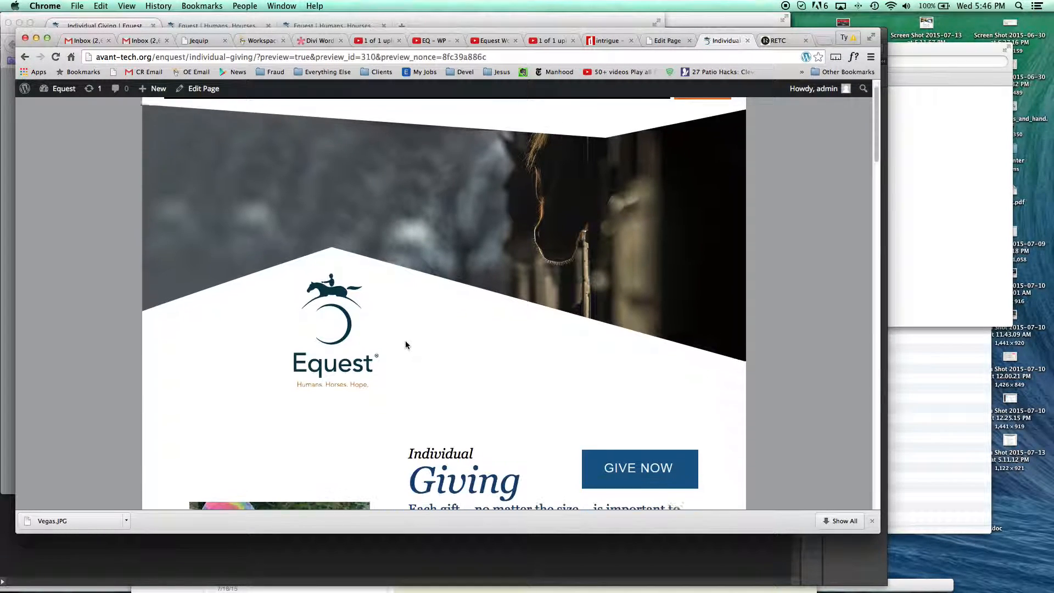
{"action": "scroll", "coordinate": [410, 343], "scroll_direction": "down", "scroll_amount": 4}
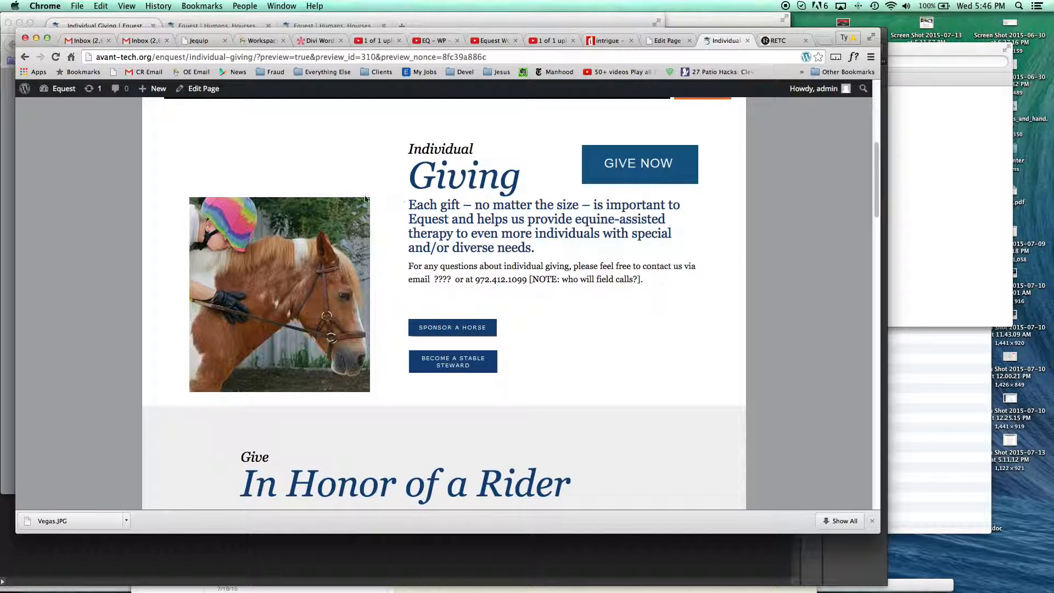
{"action": "left_click", "coordinate": [663, 40]}
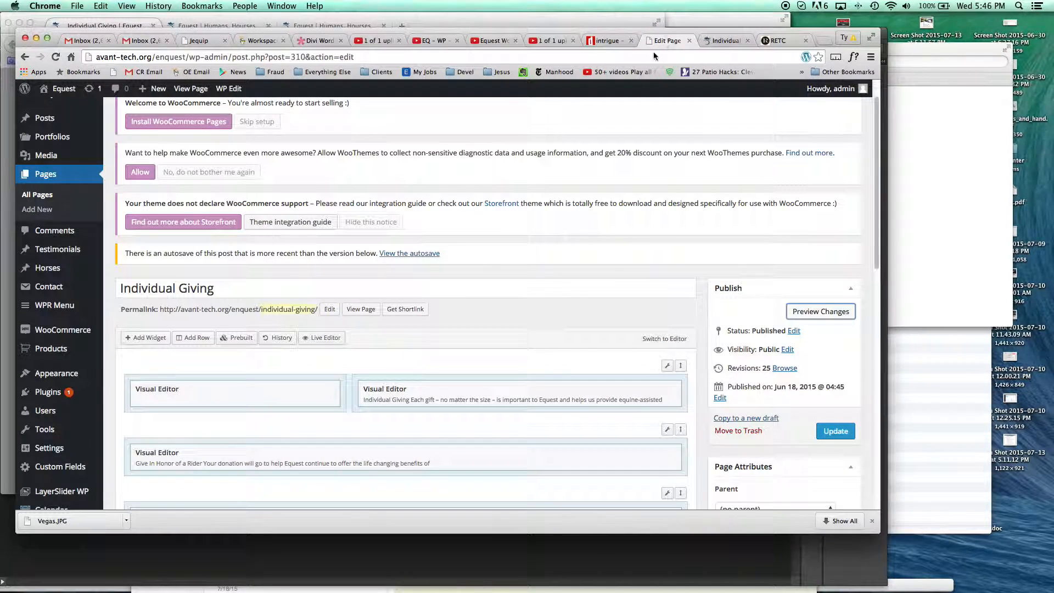
- Update the Individual Giving page and look over its preview once more
{"action": "left_click", "coordinate": [835, 432]}
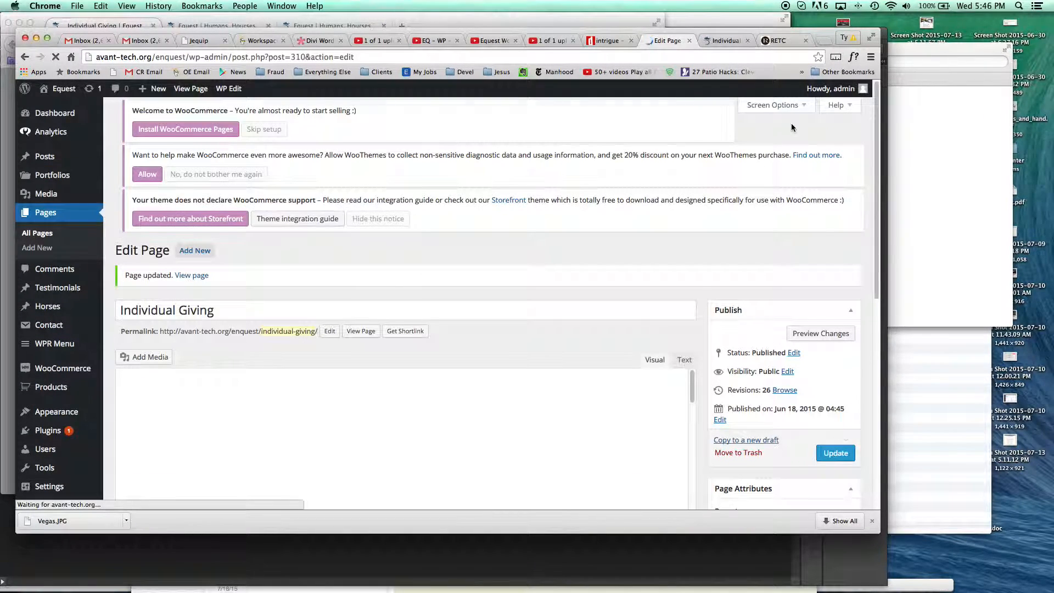
{"action": "left_click", "coordinate": [723, 40]}
{"action": "scroll", "coordinate": [515, 292], "scroll_direction": "up", "scroll_amount": 1}
{"action": "scroll", "coordinate": [515, 294], "scroll_direction": "down", "scroll_amount": 1}
{"action": "left_click", "coordinate": [678, 40]}
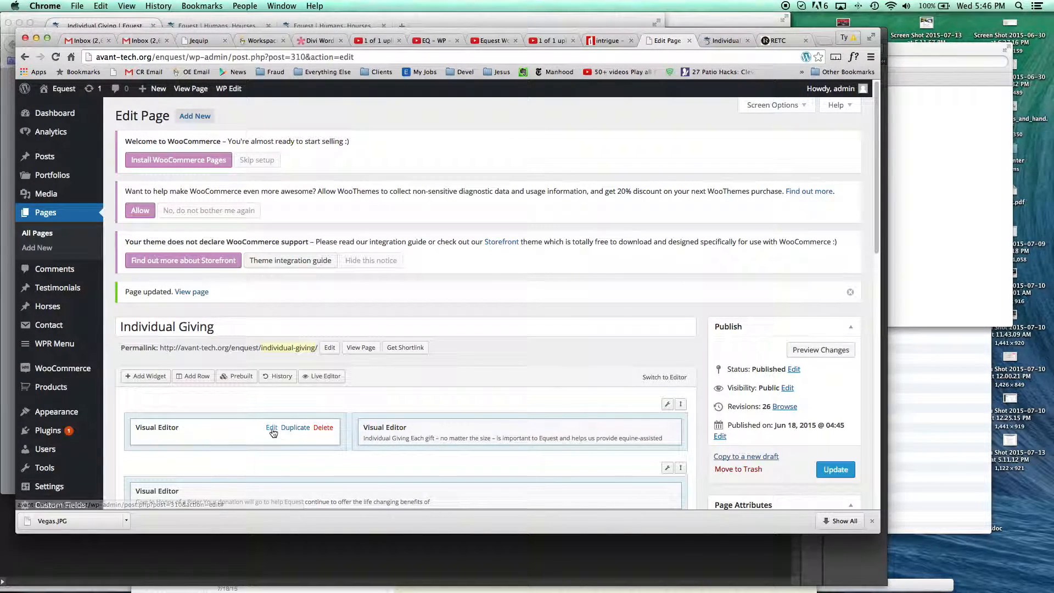
- Delete the horse photo from the first row's image-only Visual Editor widget
{"action": "left_click", "coordinate": [274, 432]}
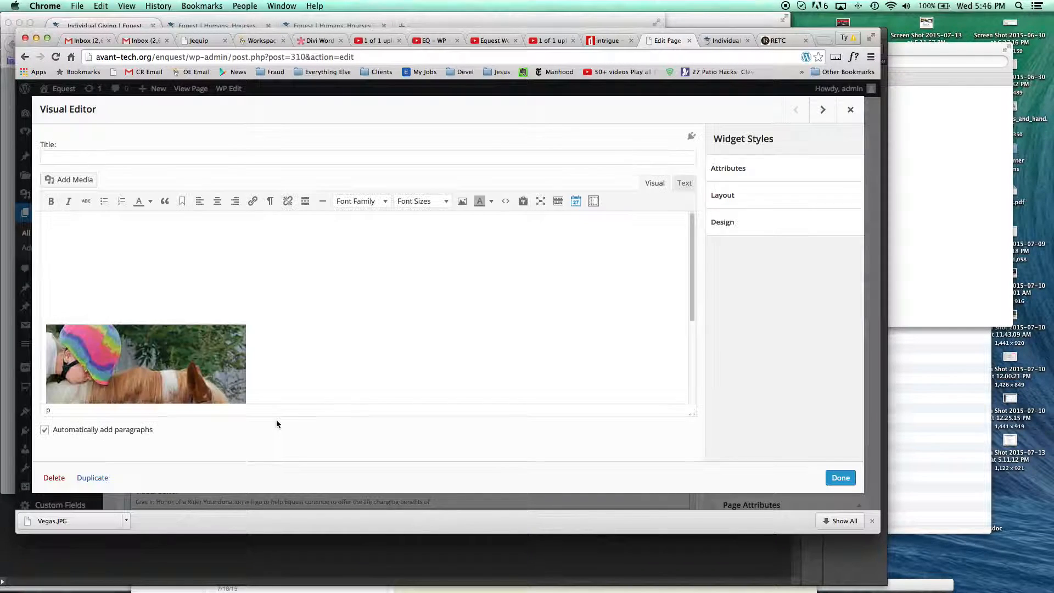
{"action": "left_click", "coordinate": [187, 371]}
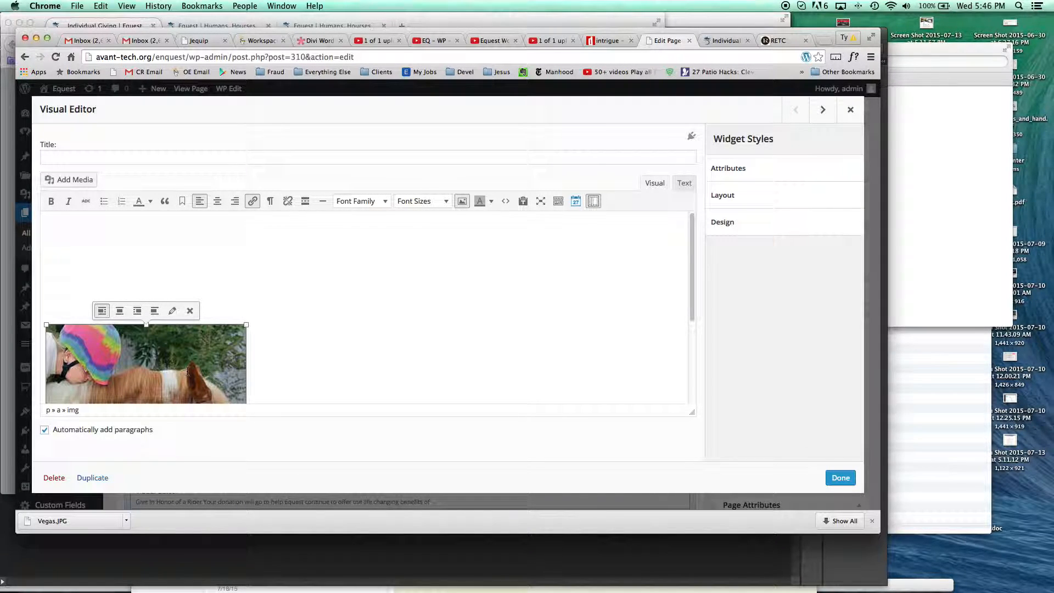
{"action": "key", "text": "BackSpace"}
- Insert mosaic04-shows.jpg from the Media Library into the Visual Editor widget in place of the horse photo
{"action": "left_click", "coordinate": [69, 180]}
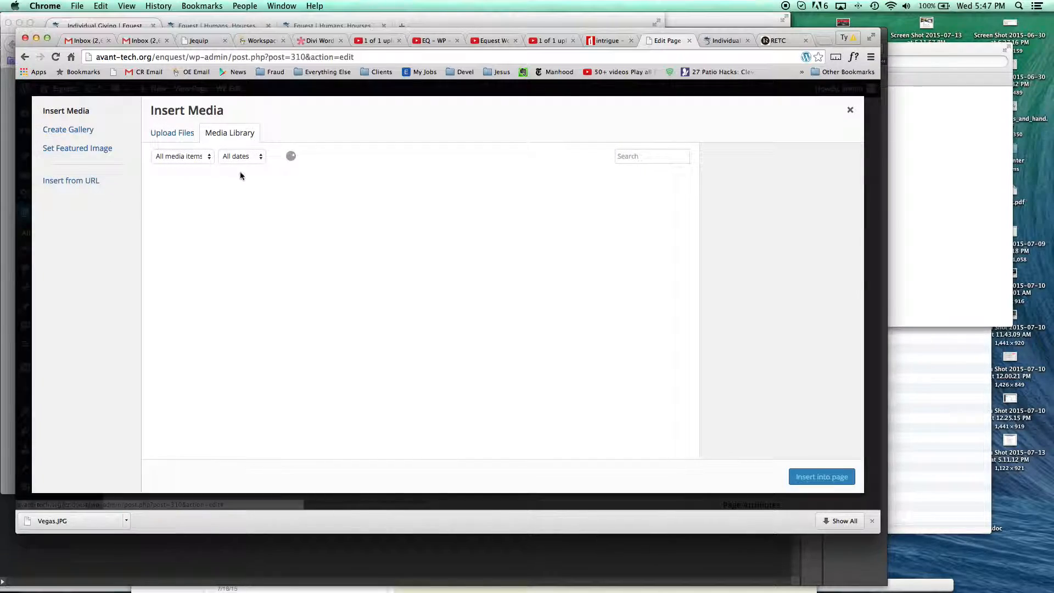
{"action": "left_click", "coordinate": [174, 134]}
{"action": "left_click", "coordinate": [219, 134]}
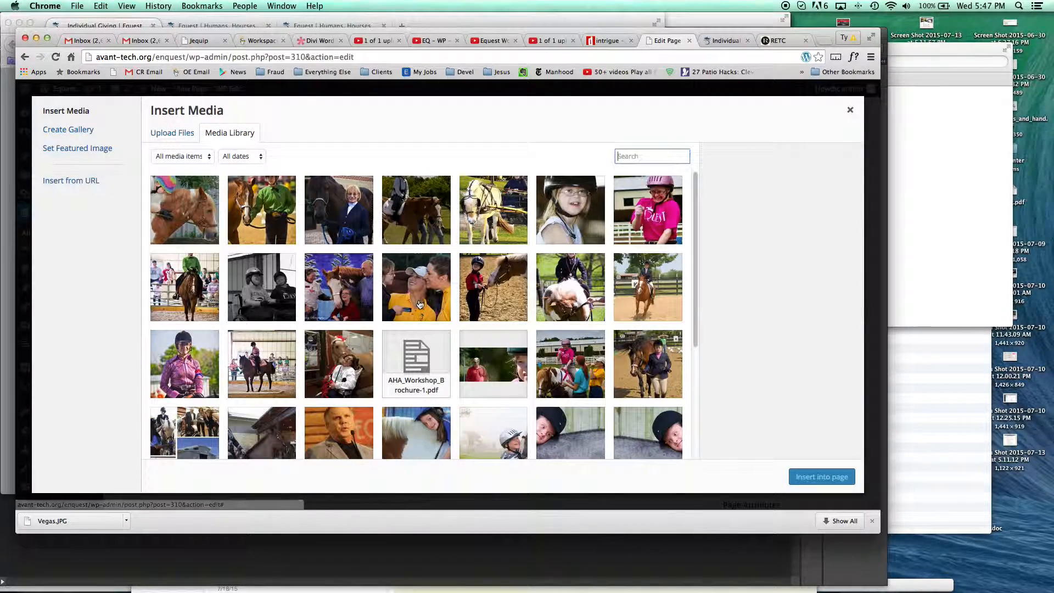
{"action": "scroll", "coordinate": [420, 309], "scroll_direction": "down", "scroll_amount": 5}
{"action": "scroll", "coordinate": [421, 310], "scroll_direction": "down", "scroll_amount": 15}
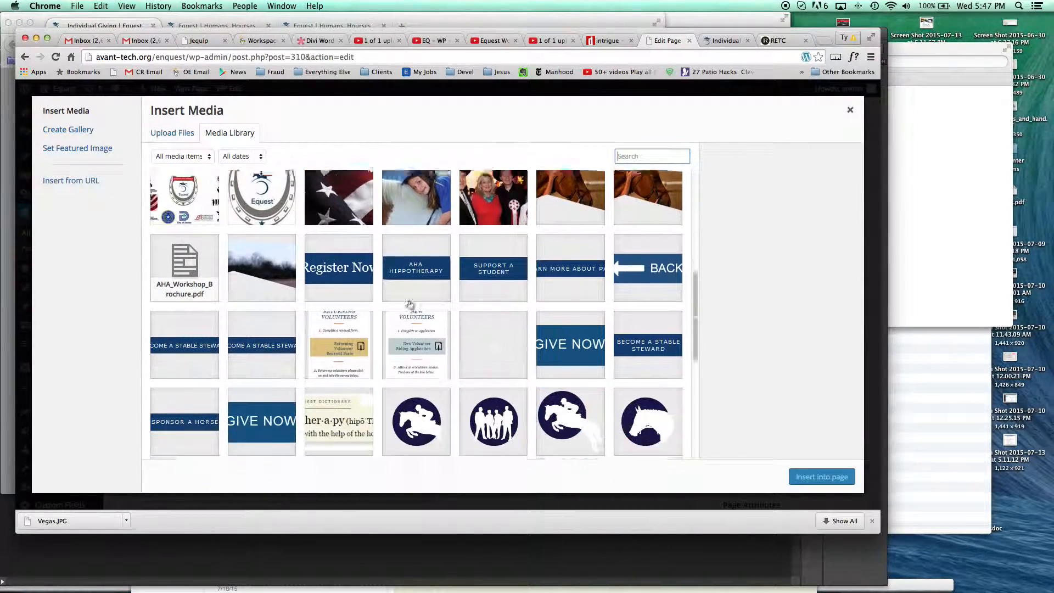
{"action": "scroll", "coordinate": [409, 306], "scroll_direction": "down", "scroll_amount": 3}
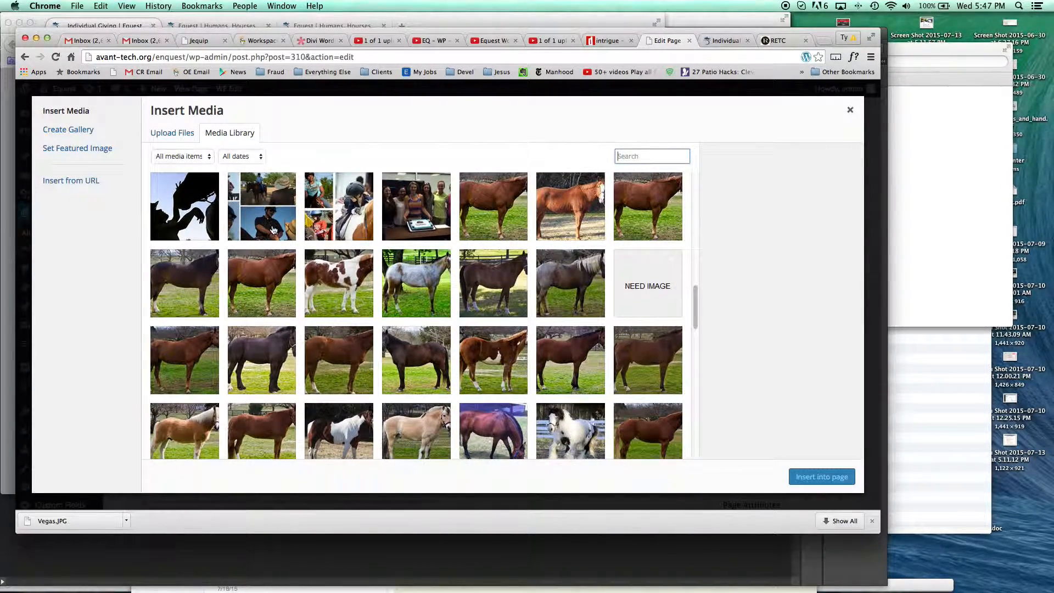
{"action": "left_click", "coordinate": [273, 228]}
{"action": "scroll", "coordinate": [274, 228], "scroll_direction": "down", "scroll_amount": 10}
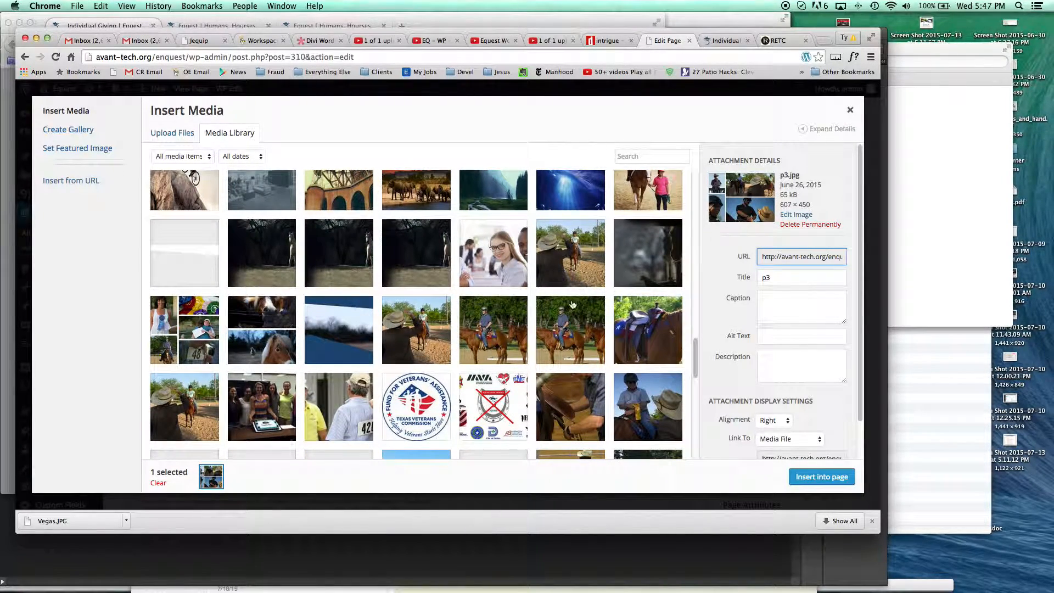
{"action": "left_click", "coordinate": [185, 338]}
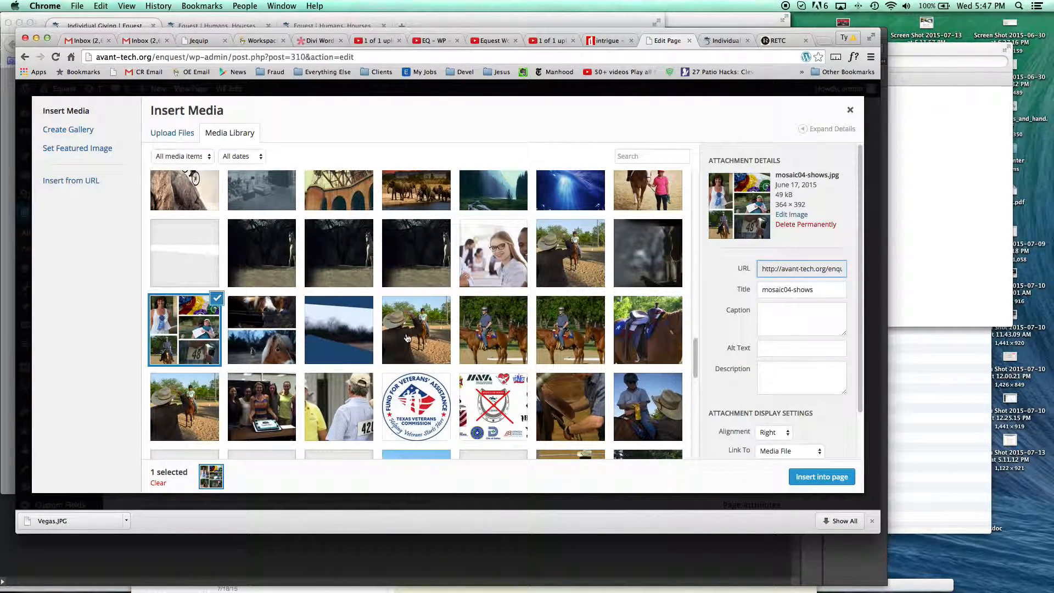
{"action": "left_click", "coordinate": [824, 477]}
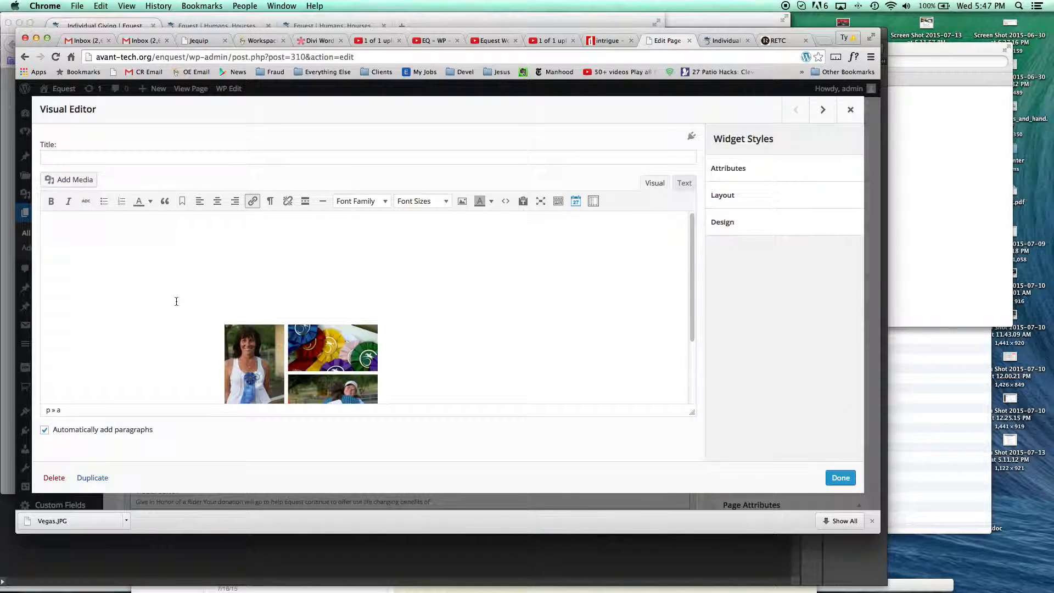
- Set the inserted mosaic's alignment to None and its display size to Full Size – 364 × 392
{"action": "left_click", "coordinate": [273, 328]}
{"action": "left_click", "coordinate": [200, 201]}
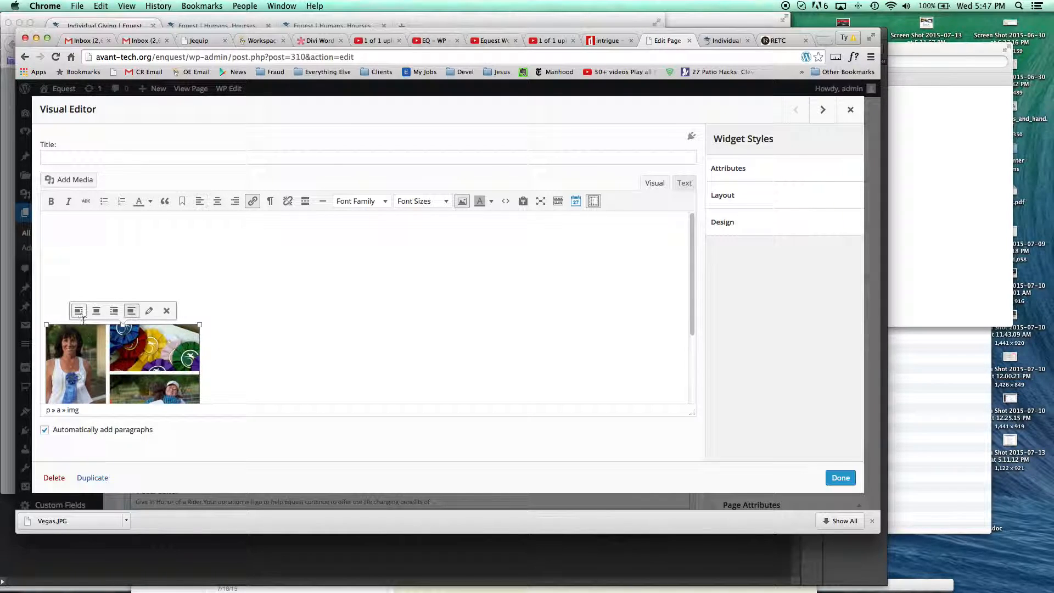
{"action": "left_click", "coordinate": [149, 311]}
{"action": "left_click", "coordinate": [247, 254]}
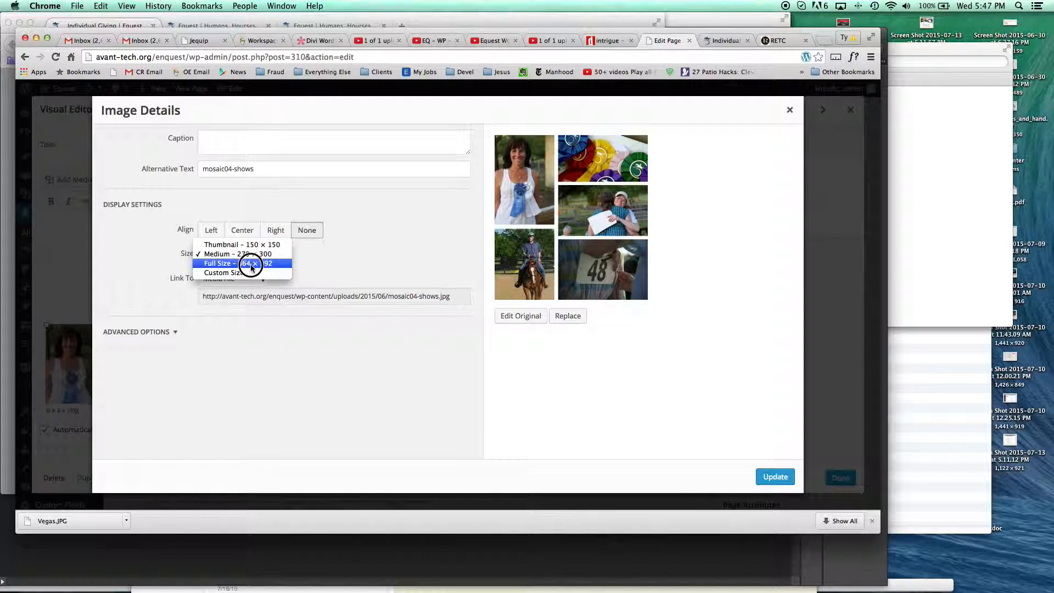
{"action": "left_click", "coordinate": [245, 271]}
{"action": "left_click", "coordinate": [789, 478]}
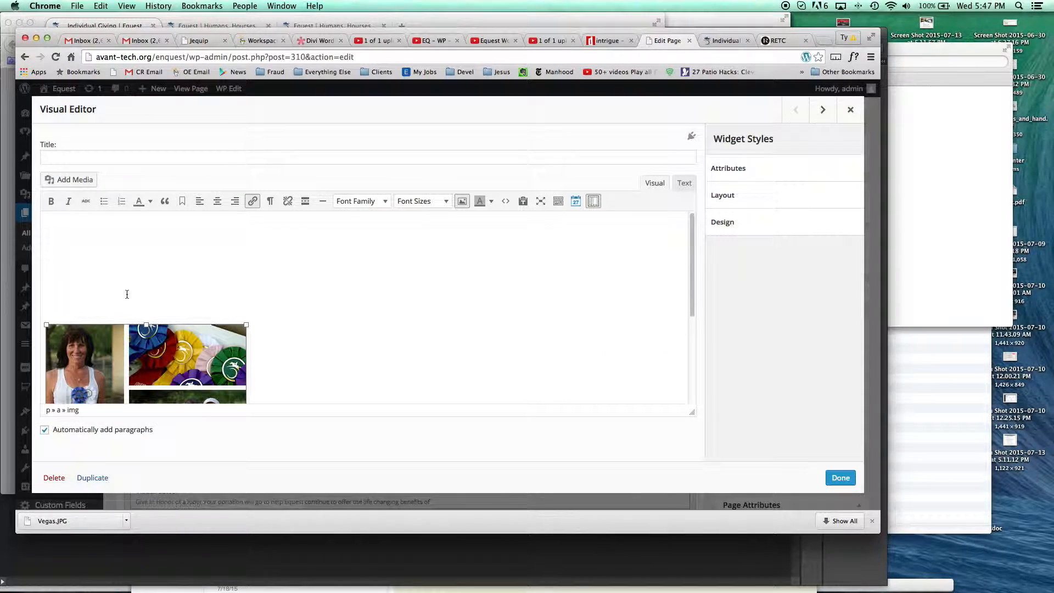
- Reduce the blank space above the mosaic, finish editing the widget and update the Individual Giving page
{"action": "key", "text": "BackSpace"}
{"action": "key", "text": "BackSpace"}
{"action": "key", "text": "BackSpace"}
{"action": "key", "text": "Return"}
{"action": "key", "text": "Return"}
{"action": "left_click", "coordinate": [841, 477]}
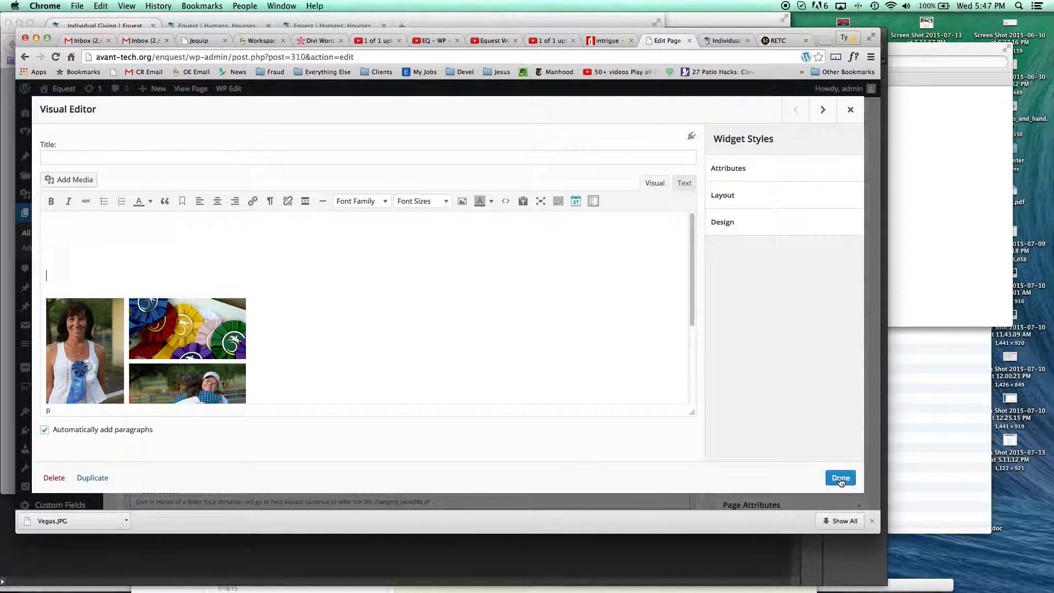
{"action": "left_click", "coordinate": [835, 471]}
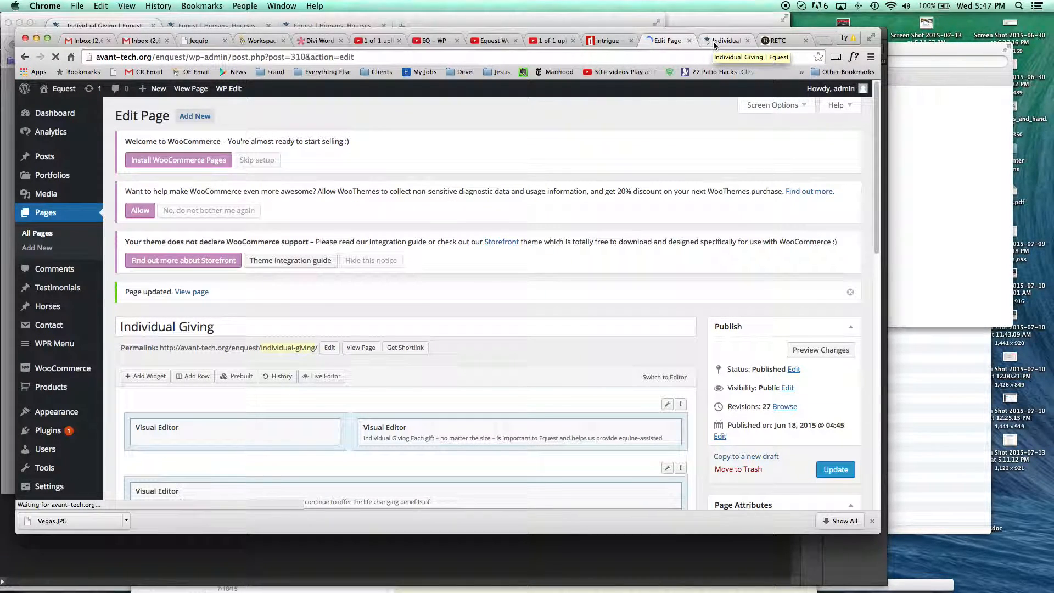
- Reload the page preview and compare the restored mosaic's position with the live page in Firefox
{"action": "left_click", "coordinate": [713, 41]}
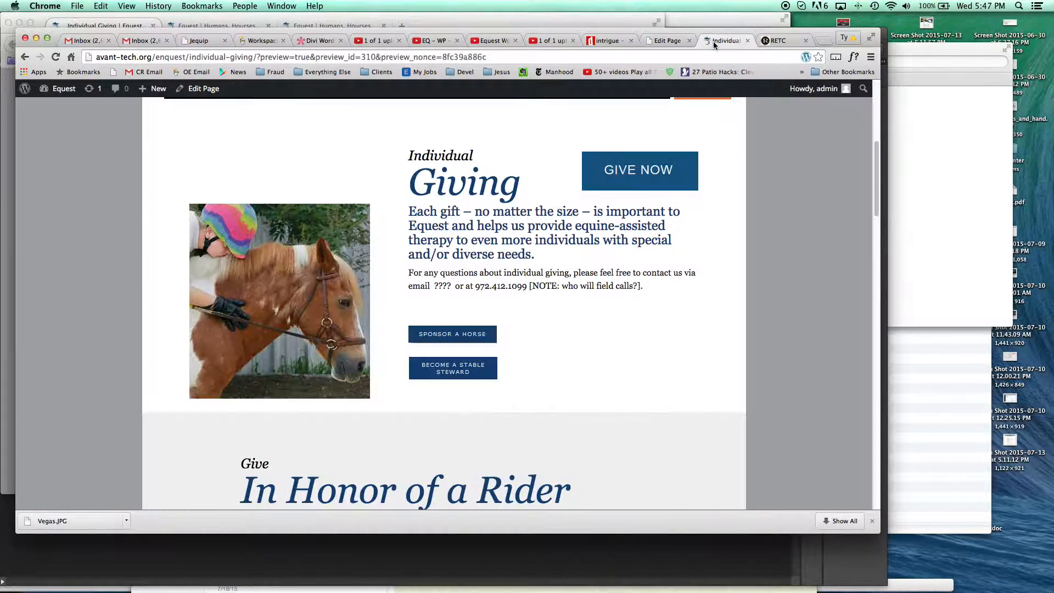
{"action": "left_click", "coordinate": [55, 57]}
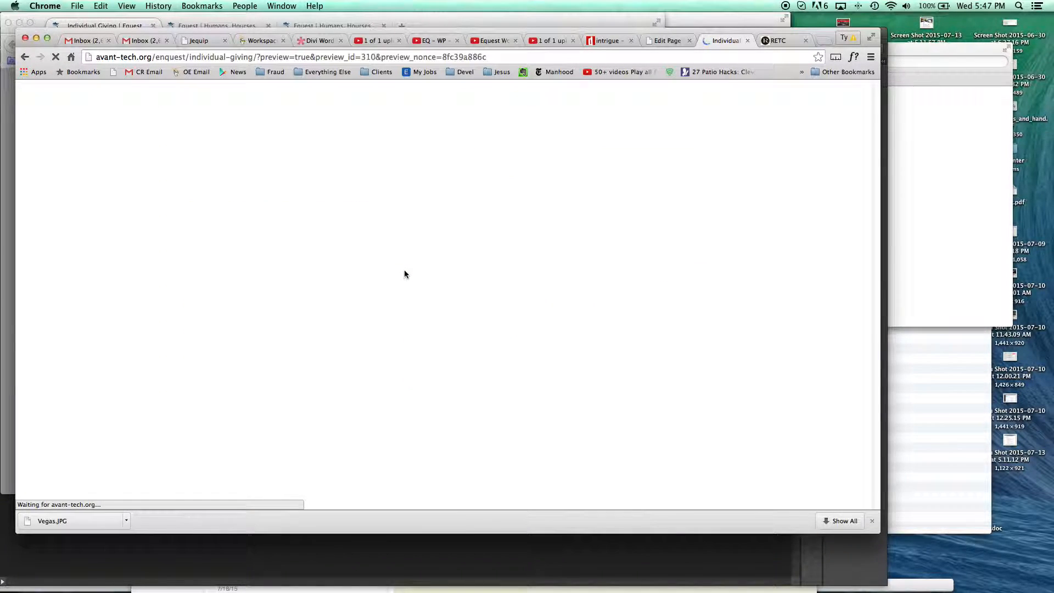
{"action": "scroll", "coordinate": [405, 273], "scroll_direction": "down", "scroll_amount": 2}
{"action": "scroll", "coordinate": [405, 274], "scroll_direction": "up", "scroll_amount": 3}
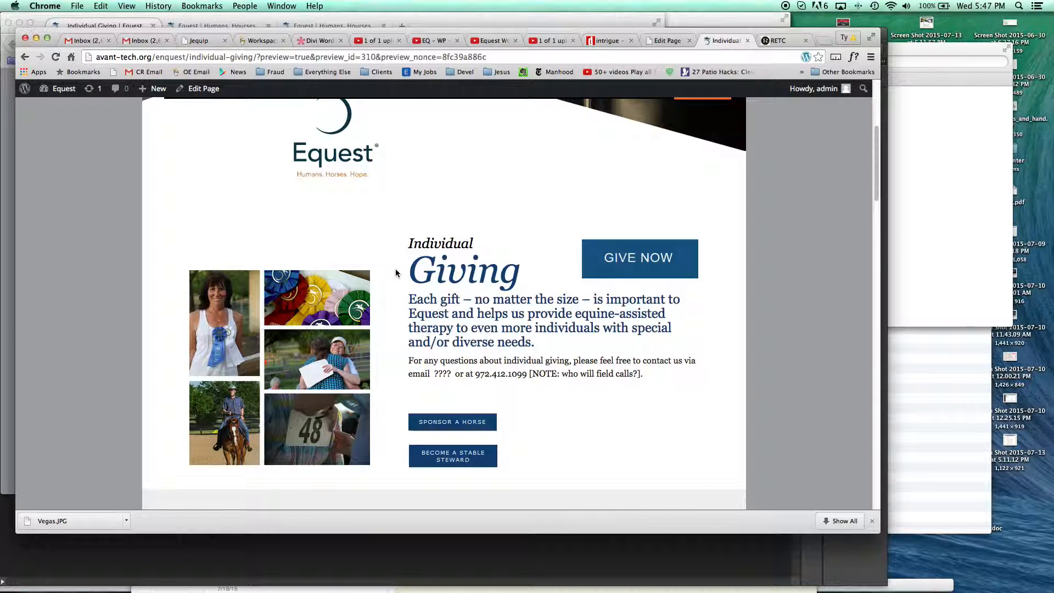
{"action": "scroll", "coordinate": [393, 274], "scroll_direction": "up", "scroll_amount": 4}
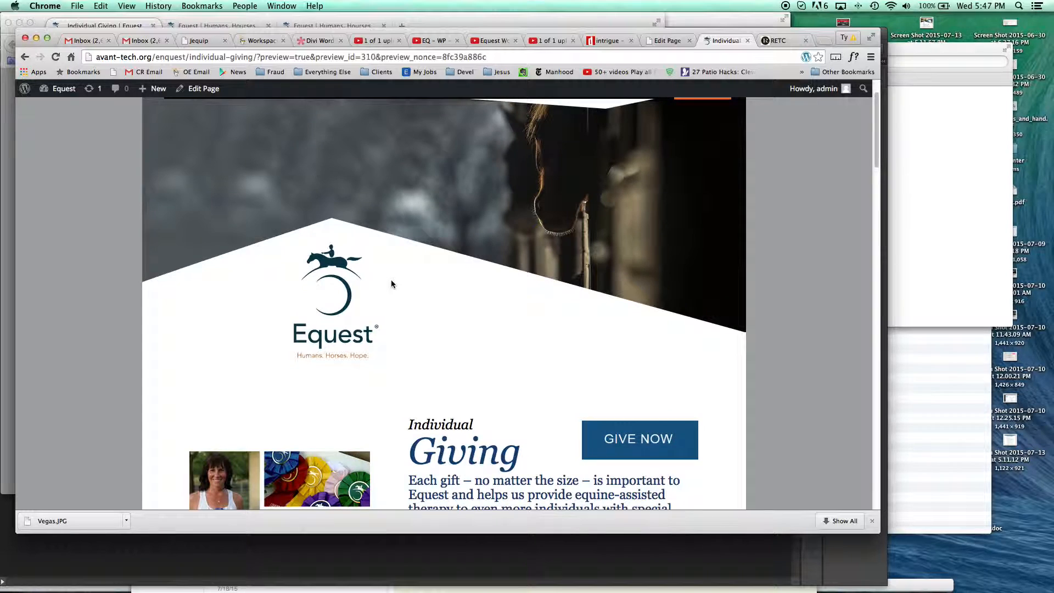
{"action": "key", "text": "super+Tab"}
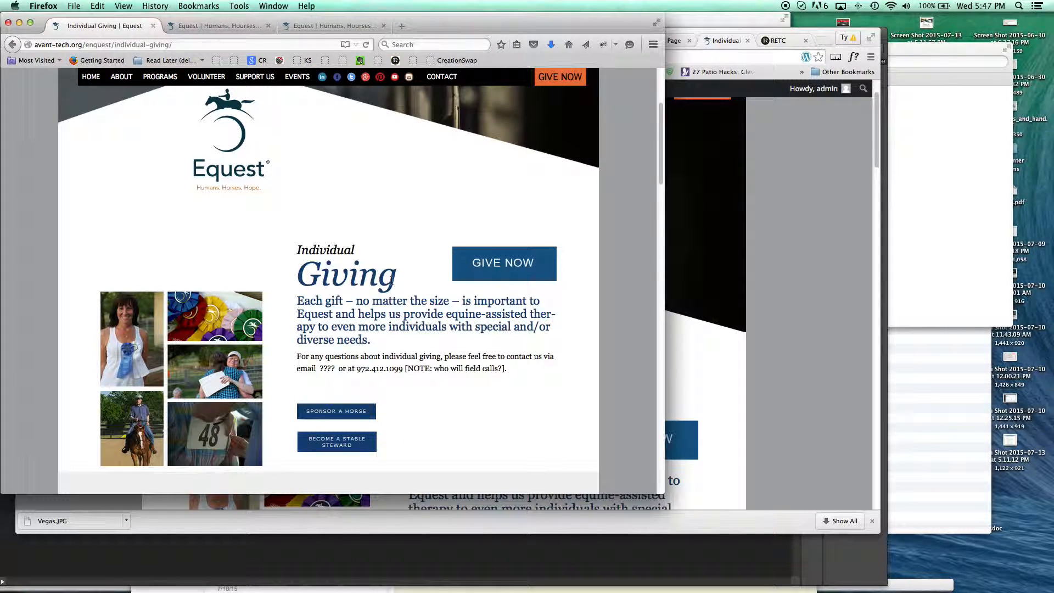
{"action": "mouse_move", "coordinate": [622, 570]}
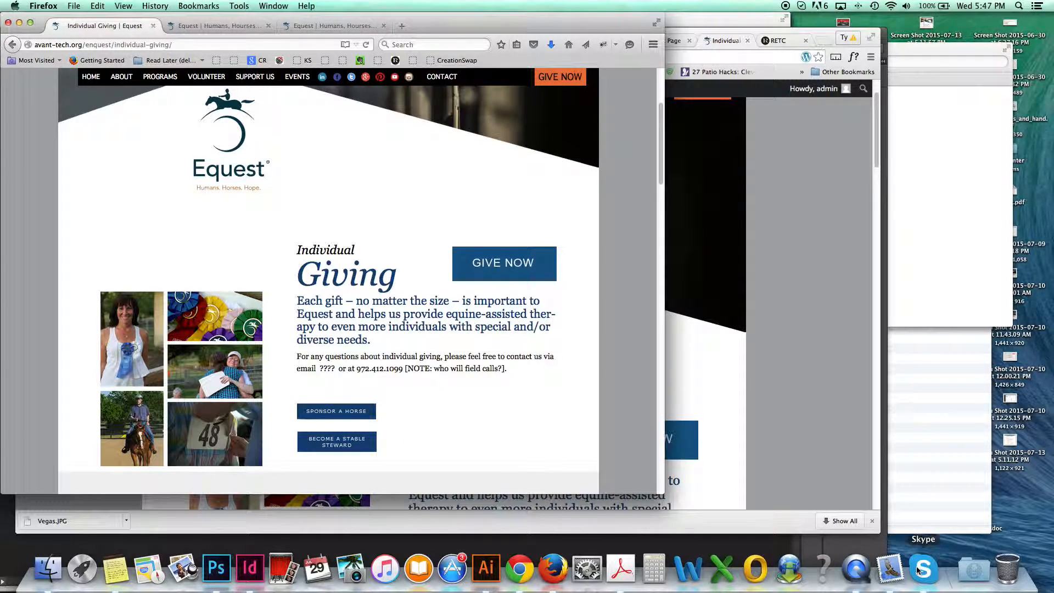
{"action": "left_click", "coordinate": [850, 578]}
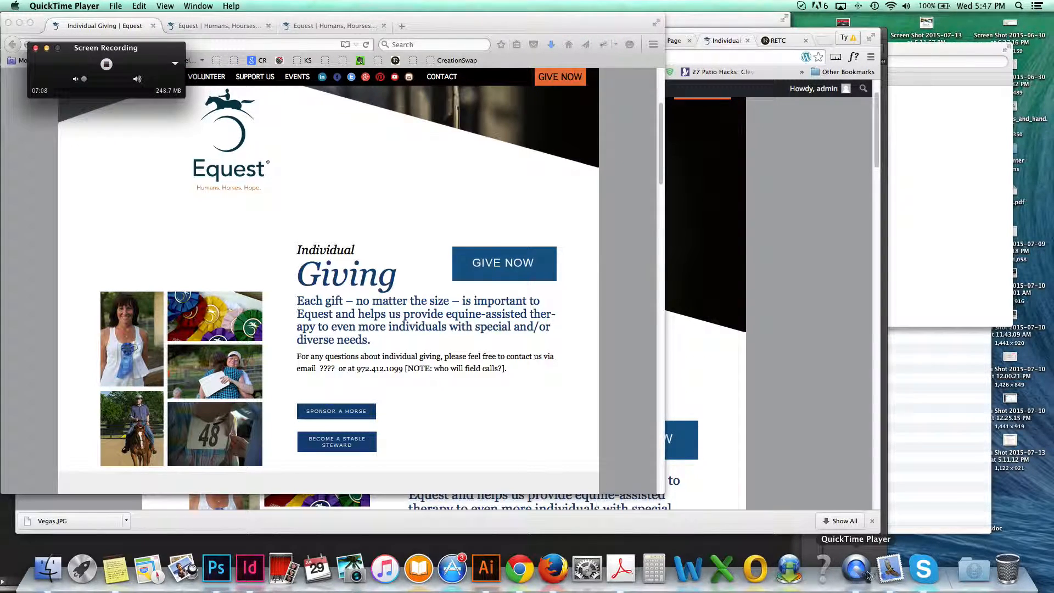